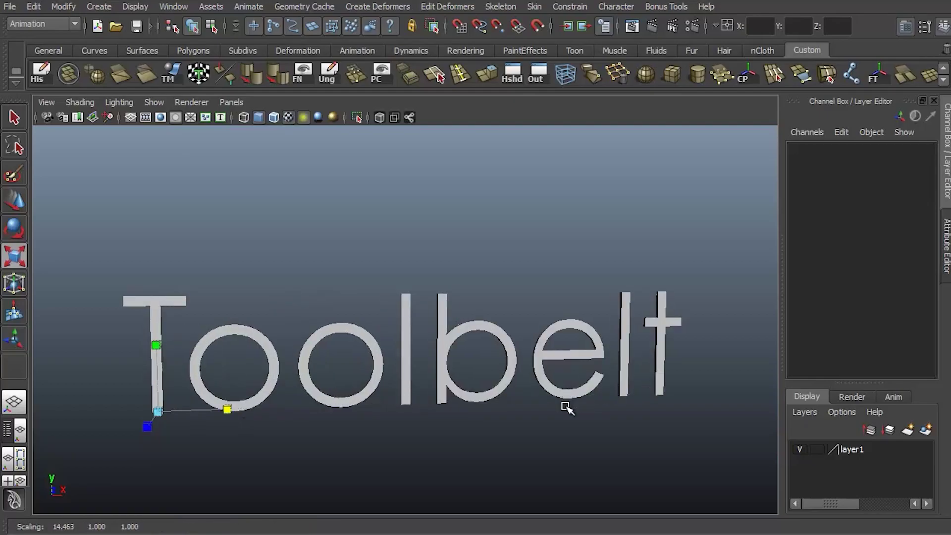
# Rotate the word "Maya" into place above the 3D "Toolbelt" lettering
pyautogui.keyDown('alt'); pyautogui.moveTo(567, 405); pyautogui.dragTo(459, 378); pyautogui.keyUp('alt')
pyautogui.press('e')
pyautogui.keyDown('alt'); pyautogui.moveTo(459, 378); pyautogui.dragTo(537, 308, button='middle'); pyautogui.keyUp('alt')
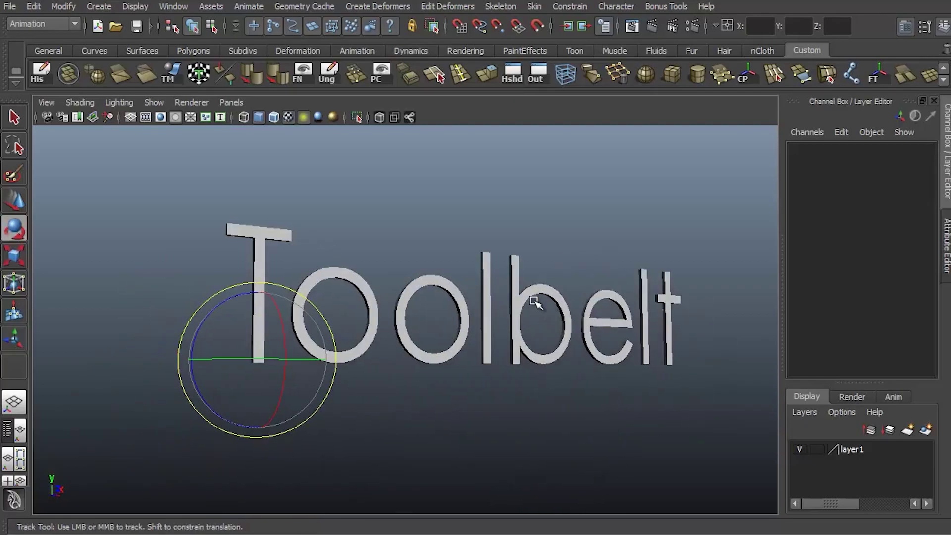
pyautogui.keyDown('alt'); pyautogui.moveTo(501, 344); pyautogui.dragTo(490, 266); pyautogui.keyUp('alt')
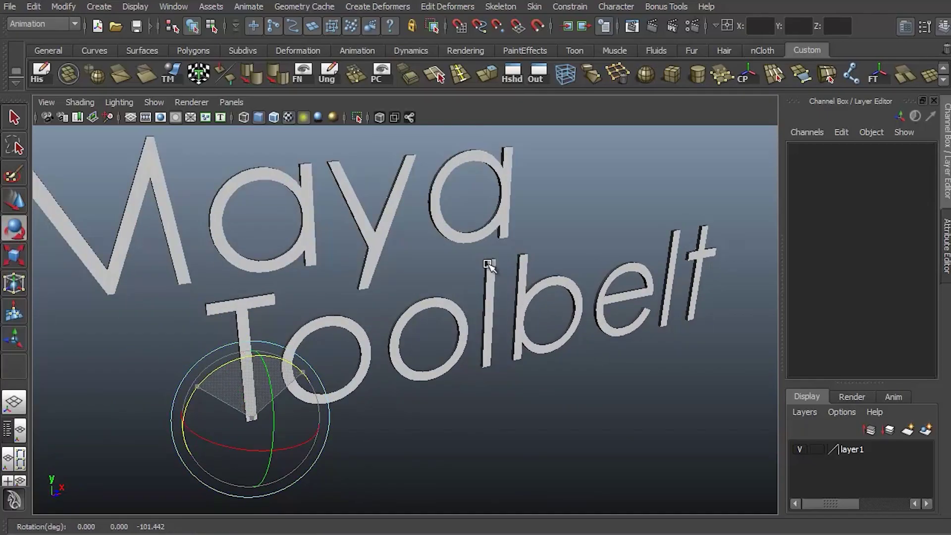
pyautogui.keyDown('alt'); pyautogui.moveTo(490, 267); pyautogui.dragTo(322, 295, button='right'); pyautogui.keyUp('alt')
pyautogui.keyDown('alt'); pyautogui.moveTo(322, 295); pyautogui.dragTo(323, 279); pyautogui.keyUp('alt')
# Move the pivot from the base of the T up to the M and raise the word "the" above "Maya"
pyautogui.press('w')
pyautogui.keyDown('alt'); pyautogui.moveTo(406, 251); pyautogui.dragTo(394, 304, button='middle'); pyautogui.keyUp('alt')
pyautogui.press('Insert')
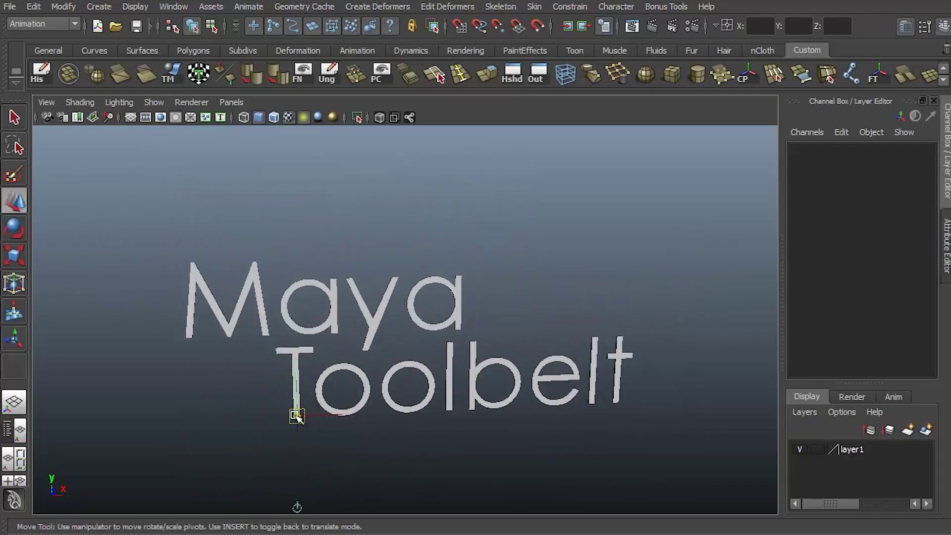
pyautogui.moveTo(297, 415); pyautogui.dragTo(225, 275)
pyautogui.press('Insert')
pyautogui.moveTo(223, 227); pyautogui.dragTo(219, 128)
pyautogui.press('q')
pyautogui.keyDown('alt'); pyautogui.moveTo(547, 325); pyautogui.dragTo(566, 343); pyautogui.keyUp('alt')
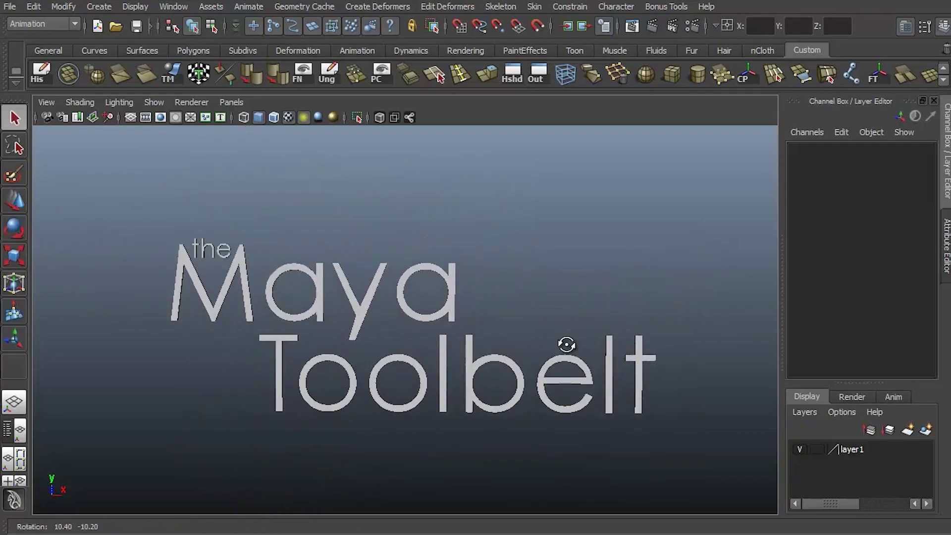
pyautogui.keyDown('alt'); pyautogui.moveTo(566, 343); pyautogui.dragTo(620, 315, button='right'); pyautogui.keyUp('alt')
pyautogui.keyDown('alt'); pyautogui.moveTo(620, 313); pyautogui.dragTo(629, 281); pyautogui.keyUp('alt')
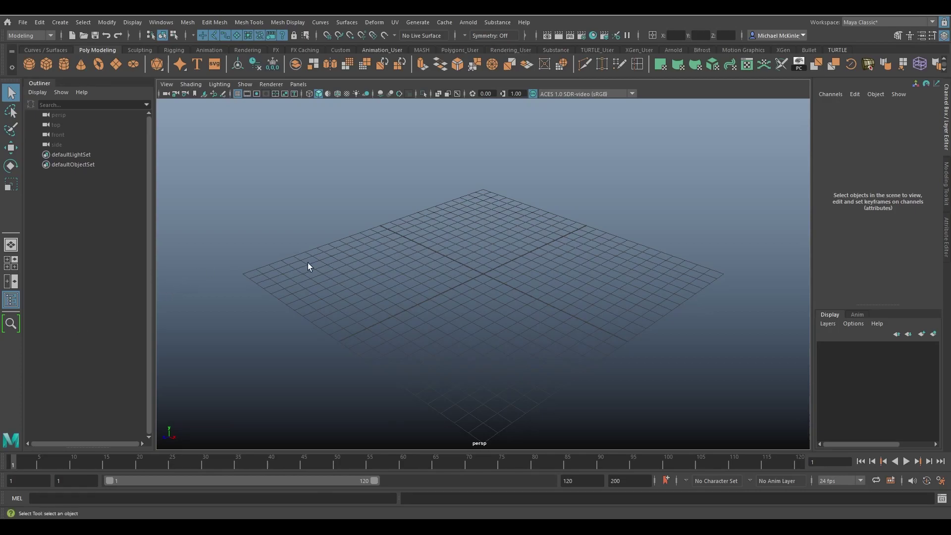
pyautogui.click(187, 23)
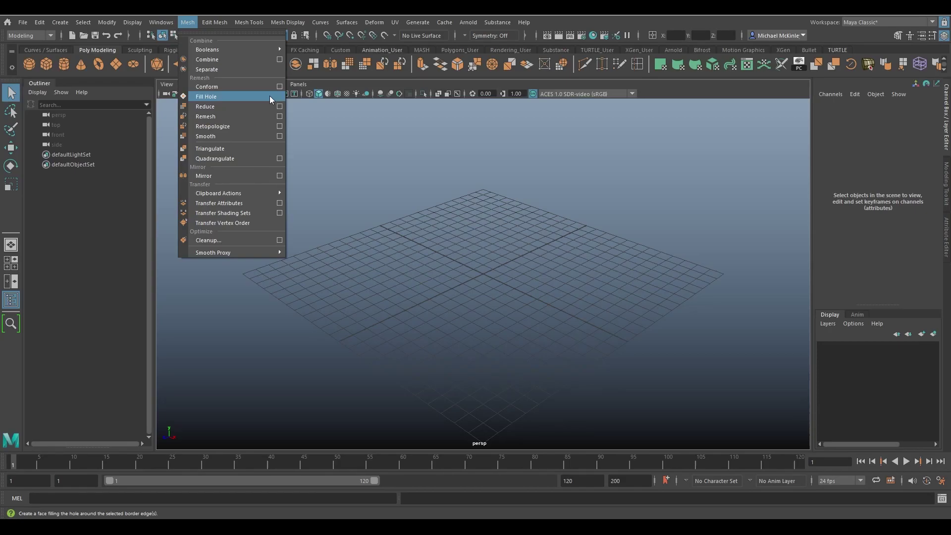
pyautogui.click(420, 254)
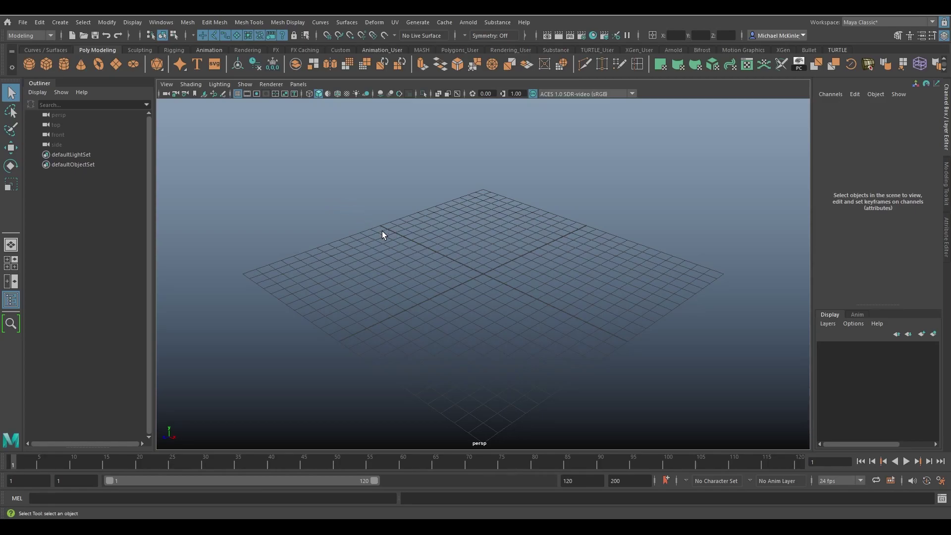
# Create a polygon cylinder and scale it to about 2.02 in X and Z and 4.926 in Y
pyautogui.click(65, 61)
pyautogui.scroll(5, 386, 263)
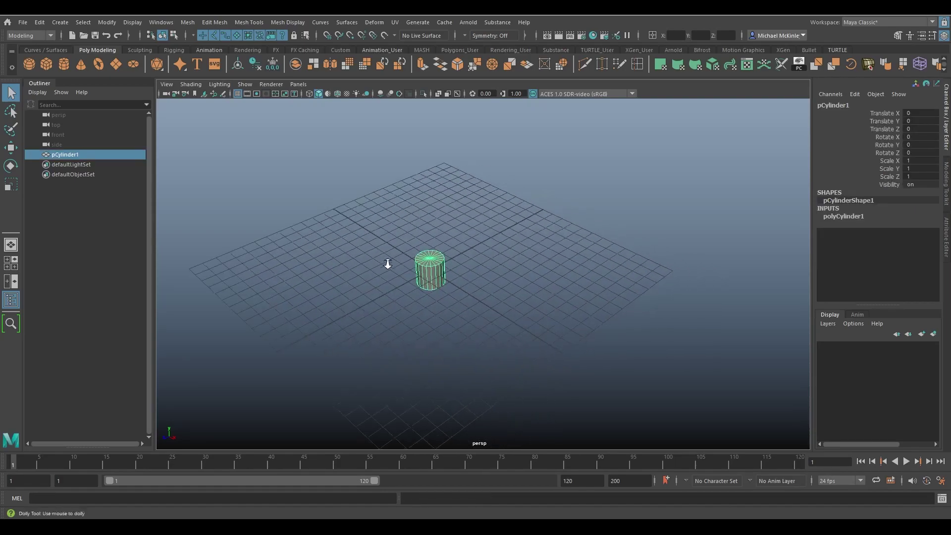
pyautogui.keyDown('alt'); pyautogui.moveTo(465, 275); pyautogui.dragTo(528, 285, button='middle'); pyautogui.keyUp('alt')
pyautogui.press('r')
pyautogui.moveTo(431, 241); pyautogui.dragTo(432, 198)
pyautogui.moveTo(434, 277); pyautogui.dragTo(527, 263)
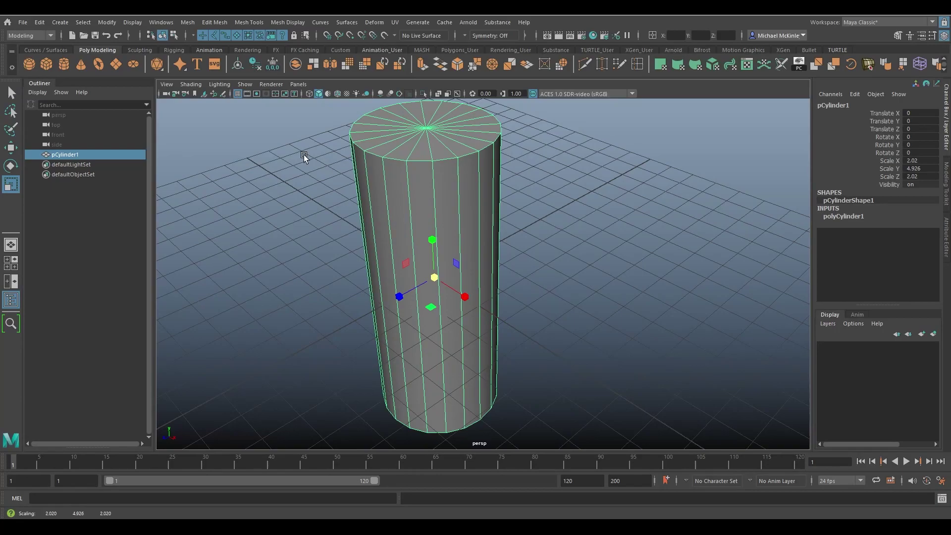
# Hide the viewport grid and expand the cylinder's creation settings
pyautogui.click(238, 94)
pyautogui.keyDown('alt'); pyautogui.moveTo(456, 228); pyautogui.dragTo(692, 252); pyautogui.keyUp('alt')
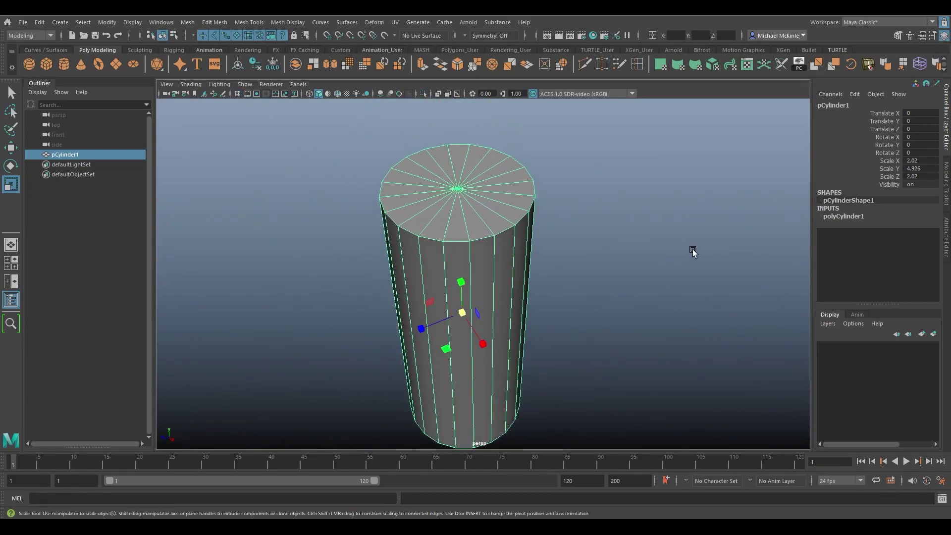
pyautogui.click(859, 218)
pyautogui.keyDown('alt'); pyautogui.moveTo(468, 191); pyautogui.dragTo(530, 187); pyautogui.keyUp('alt')
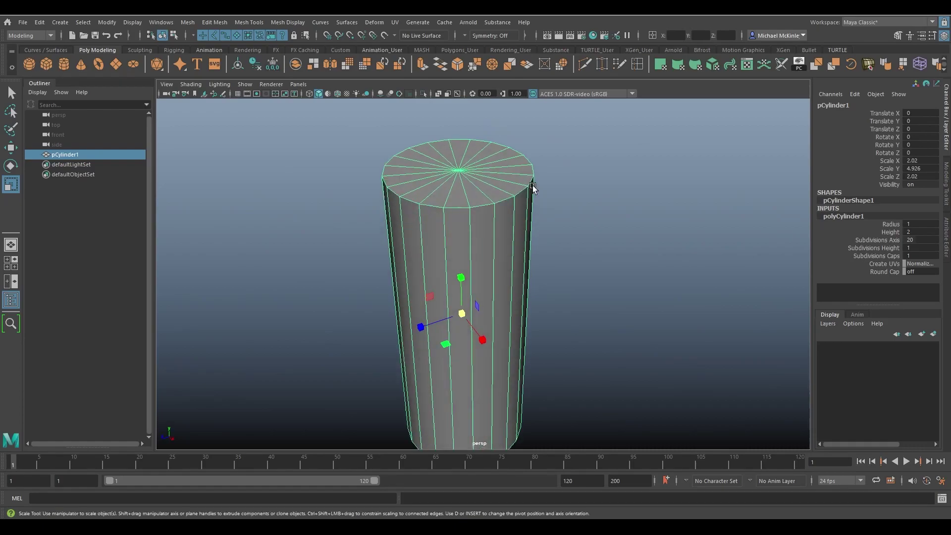
# Switch the cylinder to face selection and select only the triangular faces of its top cap
pyautogui.rightClick(493, 178)
pyautogui.moveTo(492, 177); pyautogui.dragTo(490, 206, button='right')
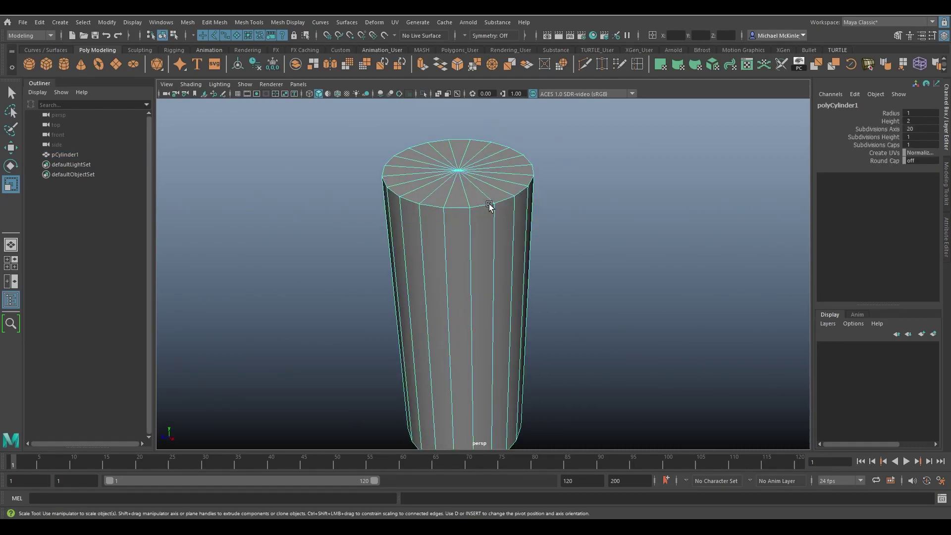
pyautogui.keyDown('alt'); pyautogui.moveTo(490, 206); pyautogui.dragTo(500, 166); pyautogui.keyUp('alt')
pyautogui.keyDown('alt'); pyautogui.moveTo(501, 166); pyautogui.dragTo(501, 243, button='middle'); pyautogui.keyUp('alt')
pyautogui.moveTo(637, 253); pyautogui.dragTo(270, 132)
pyautogui.keyDown('alt'); pyautogui.moveTo(533, 245); pyautogui.dragTo(531, 279); pyautogui.keyUp('alt')
pyautogui.keyDown('ctrl'); pyautogui.moveTo(692, 279); pyautogui.dragTo(301, 338); pyautogui.keyUp('ctrl')
pyautogui.keyDown('alt'); pyautogui.moveTo(655, 306); pyautogui.dragTo(652, 295); pyautogui.keyUp('alt')
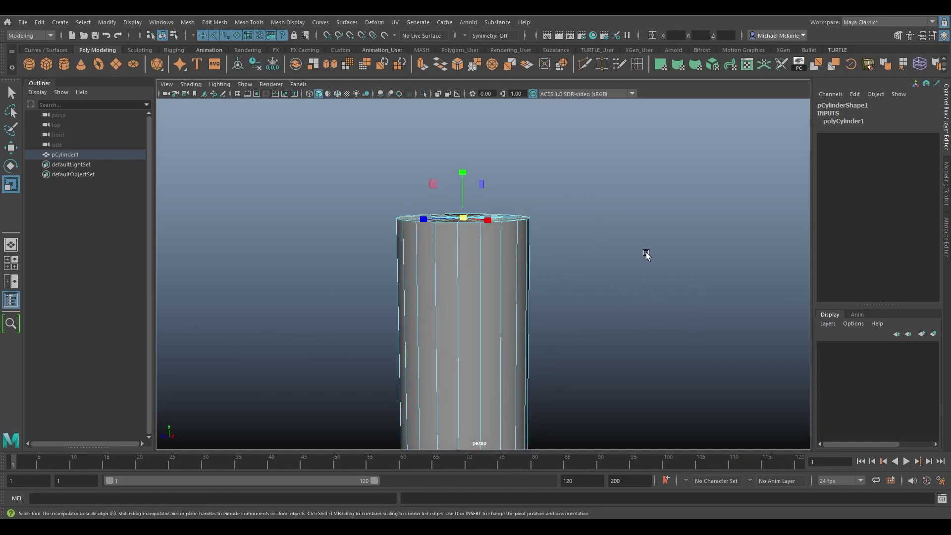
pyautogui.keyDown('alt'); pyautogui.moveTo(646, 252); pyautogui.dragTo(632, 269); pyautogui.keyUp('alt')
pyautogui.press('q')
pyautogui.keyDown('alt'); pyautogui.moveTo(569, 284); pyautogui.dragTo(577, 283); pyautogui.keyUp('alt')
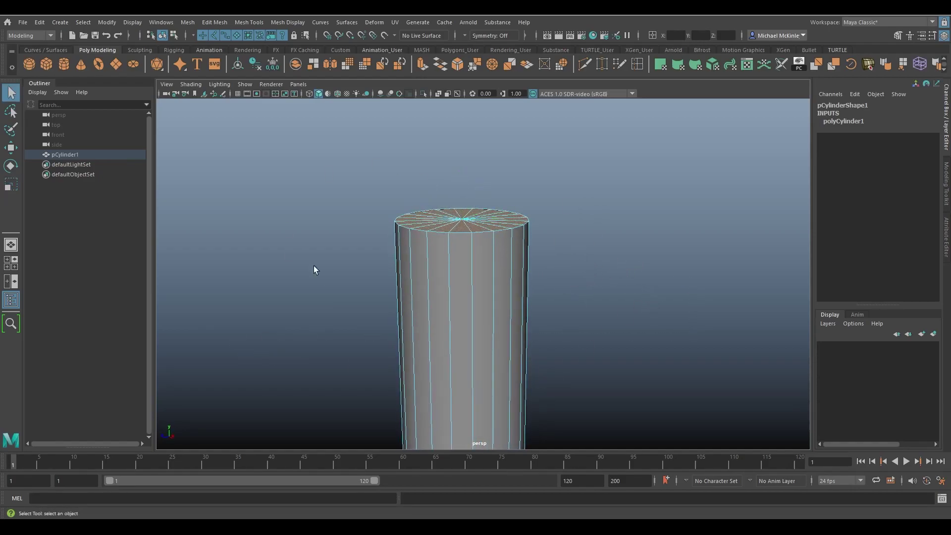
# Clear the selection and pick the top cap's triangular faces one by one
pyautogui.click(596, 203)
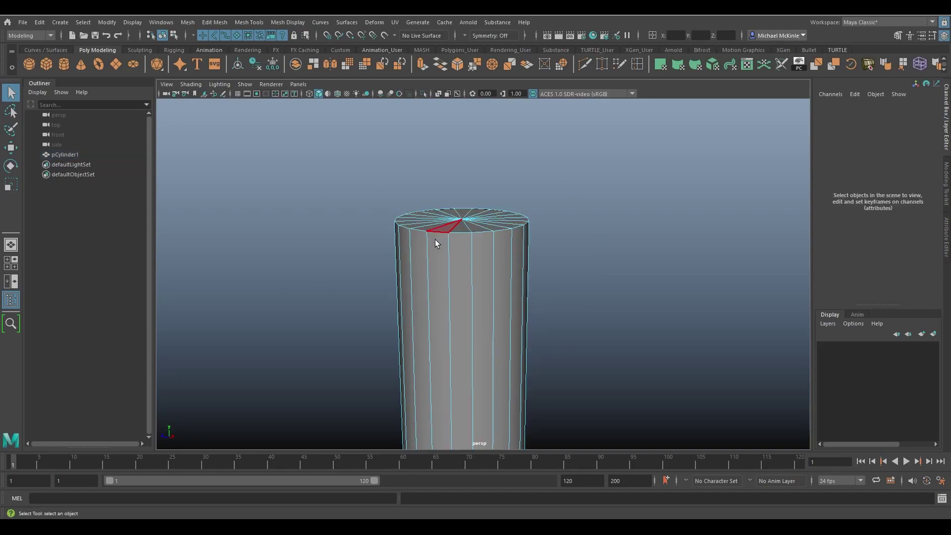
pyautogui.keyDown('alt'); pyautogui.moveTo(611, 237); pyautogui.dragTo(605, 263); pyautogui.keyUp('alt')
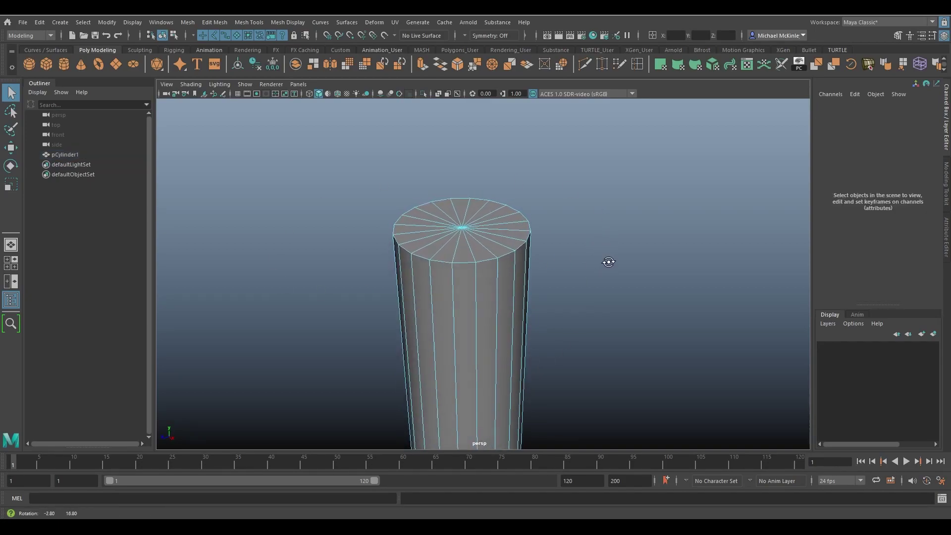
pyautogui.click(461, 253)
pyautogui.keyDown('shift'); pyautogui.click(477, 252); pyautogui.keyUp('shift')
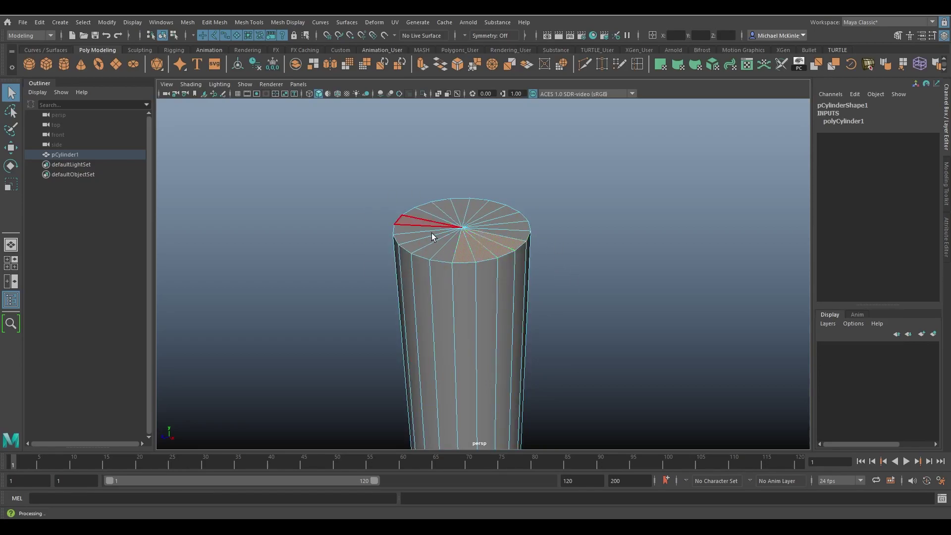
# Marquee-select the top cap's faces and toggle the cylinder's side faces in the selection
pyautogui.keyDown('alt'); pyautogui.moveTo(598, 290); pyautogui.dragTo(600, 263); pyautogui.keyUp('alt')
pyautogui.moveTo(614, 187); pyautogui.dragTo(316, 294)
pyautogui.keyDown('alt'); pyautogui.moveTo(635, 314); pyautogui.dragTo(604, 290); pyautogui.keyUp('alt')
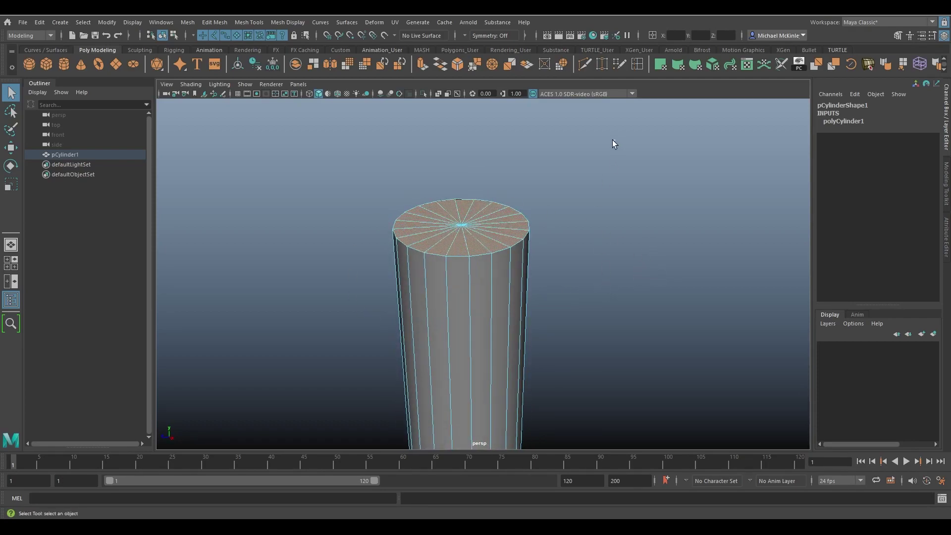
pyautogui.moveTo(612, 139); pyautogui.dragTo(237, 345)
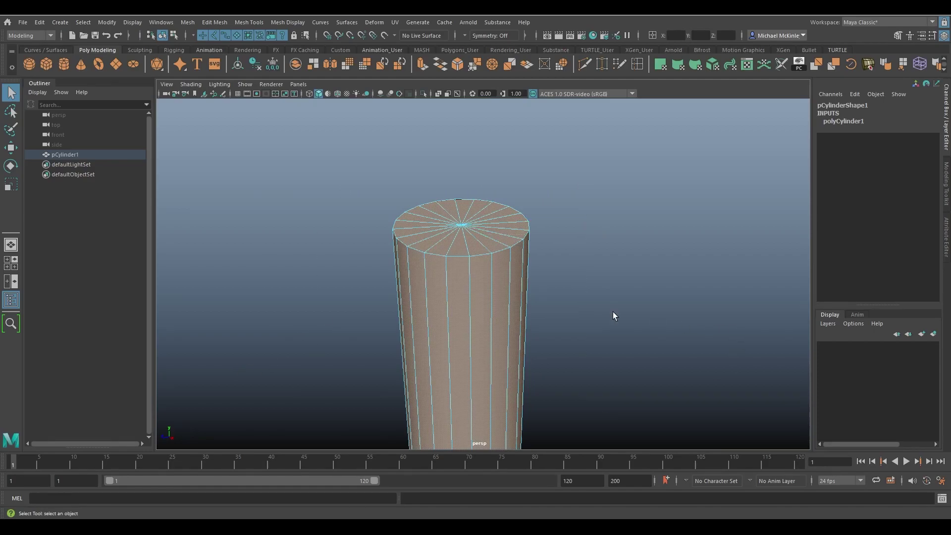
pyautogui.moveTo(663, 292); pyautogui.dragTo(350, 405)
pyautogui.keyDown('alt'); pyautogui.moveTo(591, 363); pyautogui.dragTo(601, 285); pyautogui.keyUp('alt')
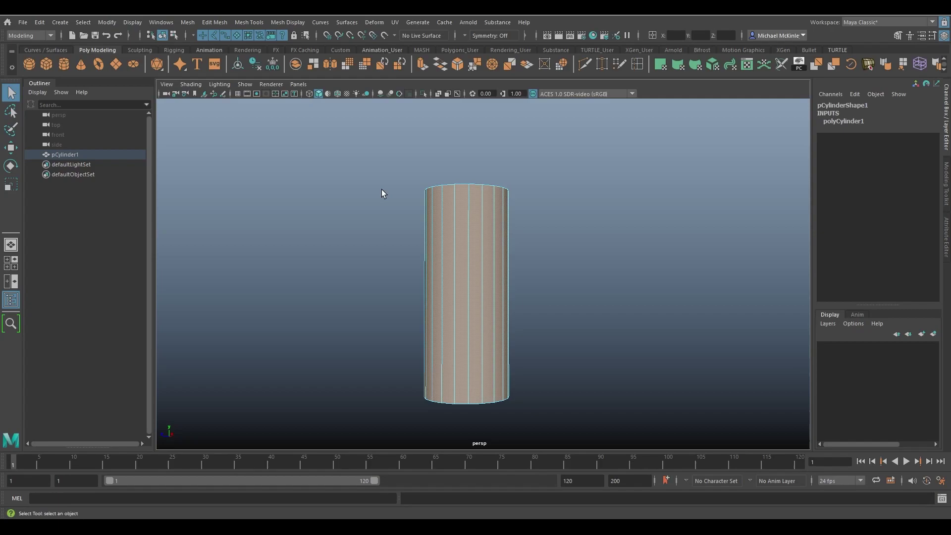
# Toggle the face selection between the cylinder's caps and its side faces using marquees around the whole mesh
pyautogui.moveTo(374, 144); pyautogui.dragTo(578, 462)
pyautogui.moveTo(623, 259)
pyautogui.keyDown('alt'); pyautogui.mouseDown()
pyautogui.moveTo(620, 305)
pyautogui.moveTo(605, 225)
pyautogui.moveTo(548, 268)
pyautogui.moveTo(329, 115)
pyautogui.mouseUp(); pyautogui.keyUp('alt')
pyautogui.moveTo(691, 287)
pyautogui.keyDown('alt'); pyautogui.mouseDown()
pyautogui.moveTo(543, 305)
pyautogui.moveTo(569, 322)
pyautogui.mouseUp(); pyautogui.keyUp('alt')
pyautogui.moveTo(600, 248); pyautogui.dragTo(381, 133)
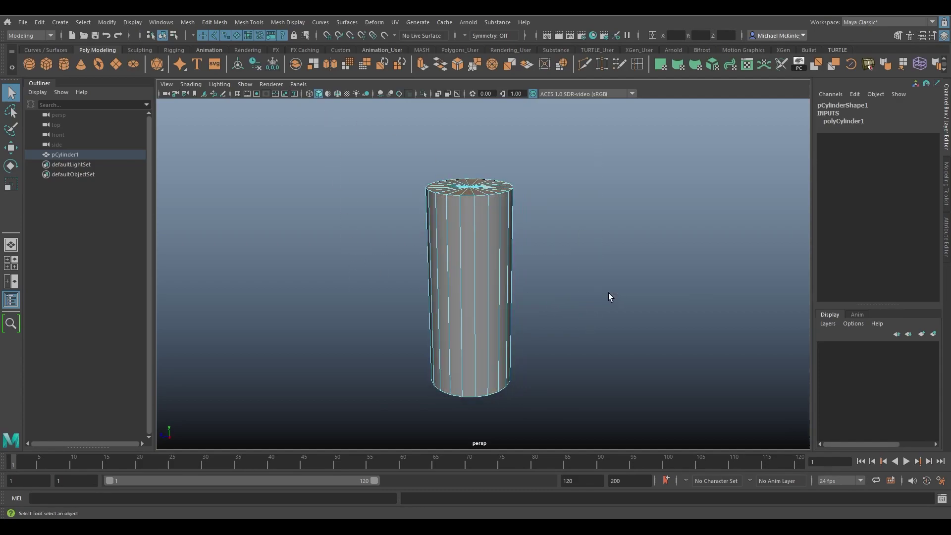
pyautogui.keyDown('alt'); pyautogui.moveTo(609, 296); pyautogui.dragTo(613, 239); pyautogui.keyUp('alt')
pyautogui.moveTo(591, 326); pyautogui.dragTo(374, 449)
pyautogui.keyDown('alt'); pyautogui.moveTo(638, 373); pyautogui.dragTo(632, 393); pyautogui.keyUp('alt')
pyautogui.moveTo(614, 421); pyautogui.dragTo(302, 137)
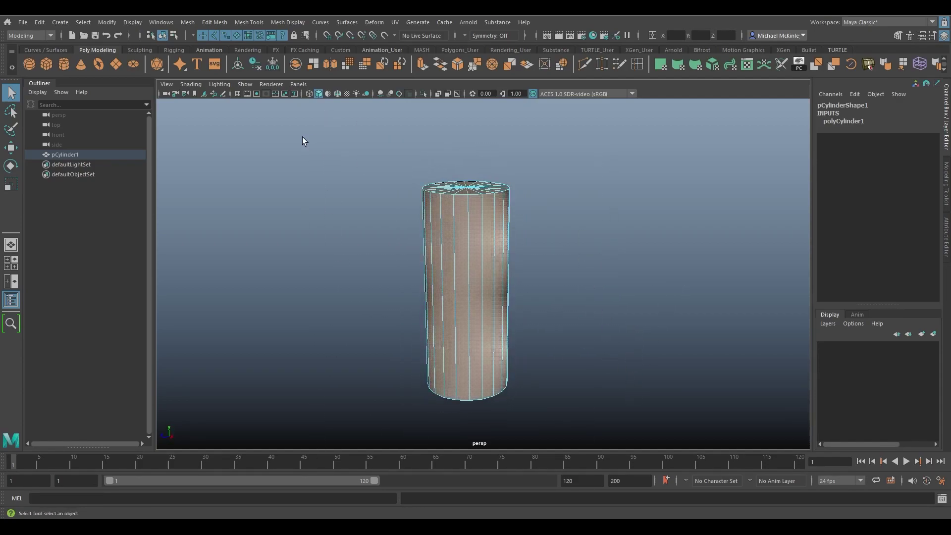
# Select only the faces of the cylinder's top cap and delete them
pyautogui.keyDown('ctrl'); pyautogui.moveTo(346, 298); pyautogui.dragTo(514, 295); pyautogui.keyUp('ctrl')
pyautogui.keyDown('alt'); pyautogui.moveTo(513, 295); pyautogui.dragTo(574, 307, button='right'); pyautogui.keyUp('alt')
pyautogui.keyDown('alt'); pyautogui.moveTo(574, 307); pyautogui.dragTo(619, 247); pyautogui.keyUp('alt')
pyautogui.moveTo(639, 266); pyautogui.dragTo(396, 149)
pyautogui.keyDown('ctrl'); pyautogui.moveTo(384, 251); pyautogui.dragTo(650, 303); pyautogui.keyUp('ctrl')
pyautogui.keyDown('alt'); pyautogui.moveTo(639, 265); pyautogui.dragTo(573, 316); pyautogui.keyUp('alt')
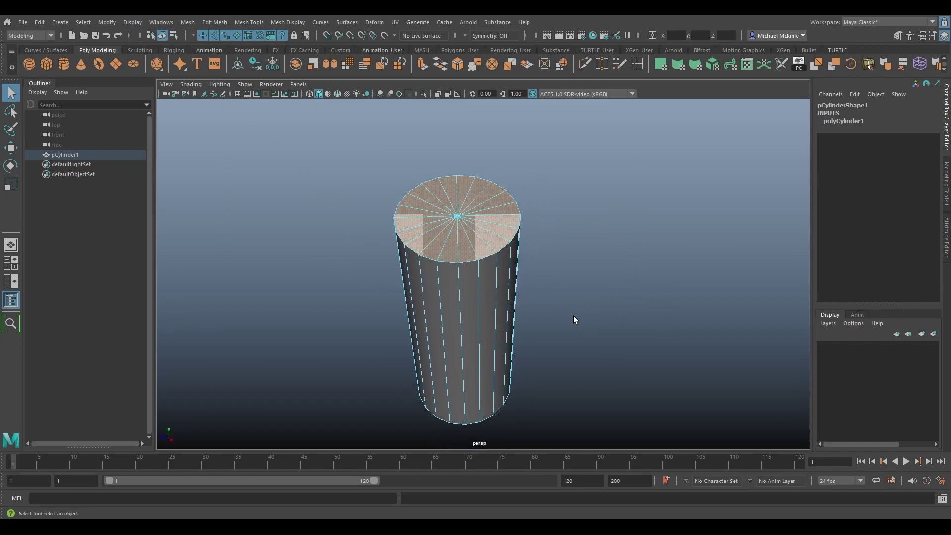
pyautogui.press('Delete')
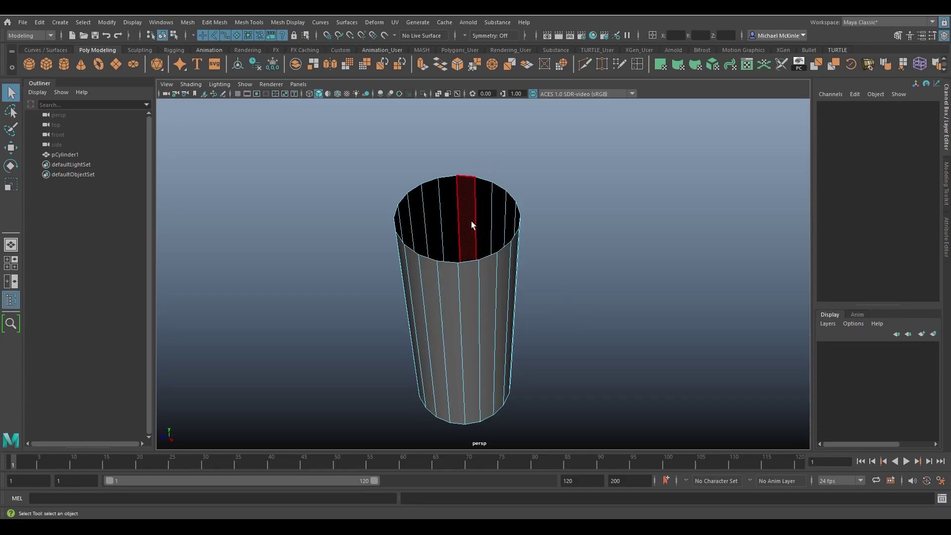
# Return the cylinder to object selection and close its open top with Fill Hole
pyautogui.keyDown('alt'); pyautogui.moveTo(478, 273); pyautogui.dragTo(509, 261); pyautogui.keyUp('alt')
pyautogui.keyDown('alt'); pyautogui.moveTo(509, 261); pyautogui.dragTo(587, 277, button='right'); pyautogui.keyUp('alt')
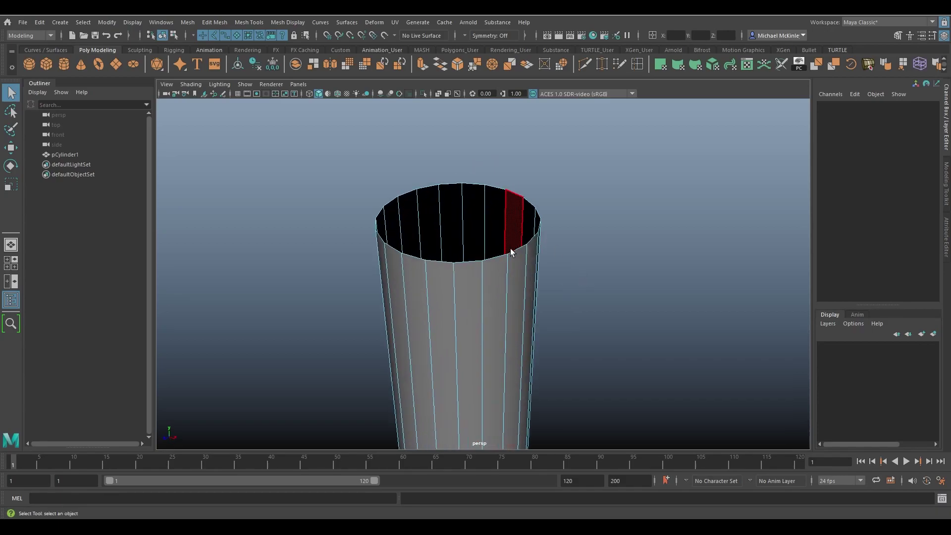
pyautogui.moveTo(511, 252); pyautogui.dragTo(544, 224, button='right')
pyautogui.keyDown('alt'); pyautogui.moveTo(518, 280); pyautogui.dragTo(480, 279); pyautogui.keyUp('alt')
pyautogui.click(187, 22)
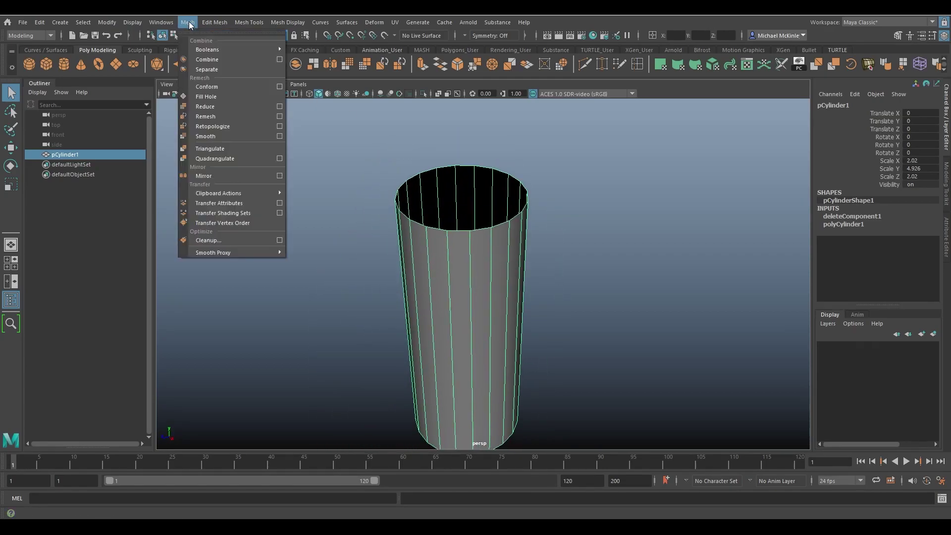
pyautogui.click(200, 97)
pyautogui.moveTo(537, 198)
pyautogui.keyDown('alt'); pyautogui.mouseDown()
pyautogui.moveTo(536, 261)
pyautogui.moveTo(539, 210)
pyautogui.mouseUp(); pyautogui.keyUp('alt')
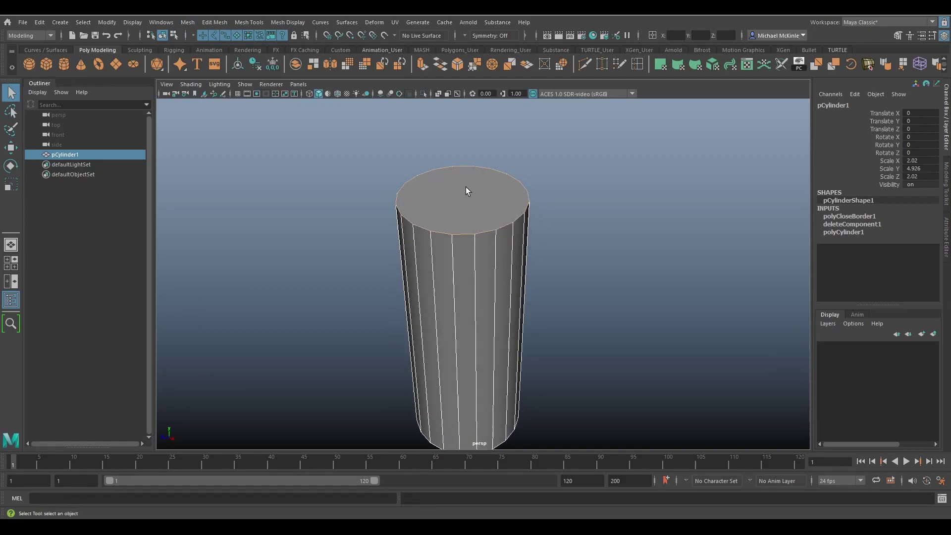
pyautogui.moveTo(480, 183); pyautogui.dragTo(513, 171, button='right')
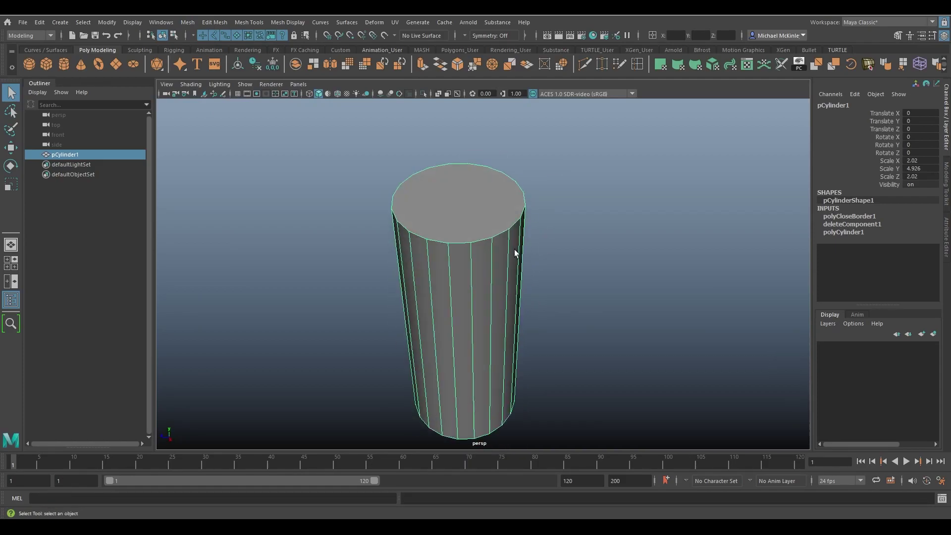
# Select the filled top cap face and examine how it is built
pyautogui.moveTo(472, 208); pyautogui.dragTo(472, 234, button='right')
pyautogui.click(475, 229)
pyautogui.keyDown('alt'); pyautogui.moveTo(533, 270); pyautogui.dragTo(530, 242); pyautogui.keyUp('alt')
pyautogui.press('w')
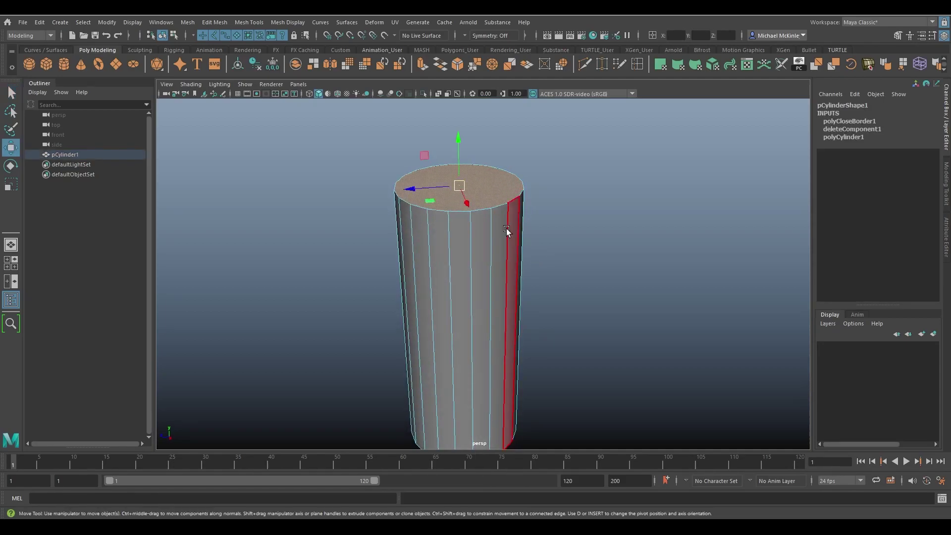
pyautogui.moveTo(477, 191); pyautogui.dragTo(503, 180, button='right')
# Select all triangular faces of the cylinder's bottom cap and delete them
pyautogui.keyDown('alt'); pyautogui.moveTo(553, 290); pyautogui.dragTo(538, 270); pyautogui.keyUp('alt')
pyautogui.moveTo(489, 193); pyautogui.dragTo(490, 218, button='right')
pyautogui.click(489, 192)
pyautogui.keyDown('alt'); pyautogui.moveTo(541, 302); pyautogui.dragTo(539, 263); pyautogui.keyUp('alt')
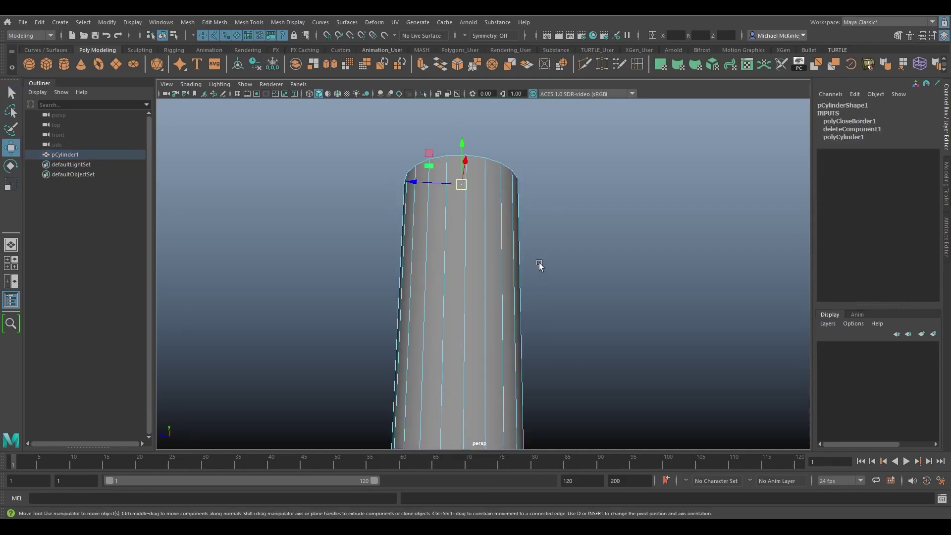
pyautogui.keyDown('alt'); pyautogui.moveTo(539, 263); pyautogui.dragTo(528, 162, button='middle'); pyautogui.keyUp('alt')
pyautogui.moveTo(573, 257); pyautogui.dragTo(303, 421)
pyautogui.keyDown('ctrl'); pyautogui.moveTo(316, 283); pyautogui.dragTo(630, 233); pyautogui.keyUp('ctrl')
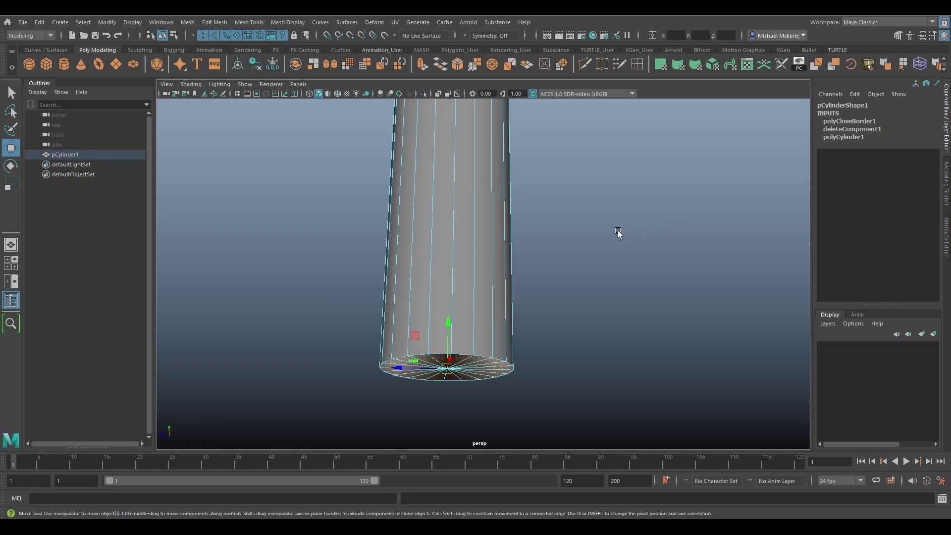
pyautogui.press('Delete')
# Delete the single face that caps the top of the cylinder
pyautogui.keyDown('alt'); pyautogui.moveTo(558, 214); pyautogui.dragTo(569, 250); pyautogui.keyUp('alt')
pyautogui.click(501, 151)
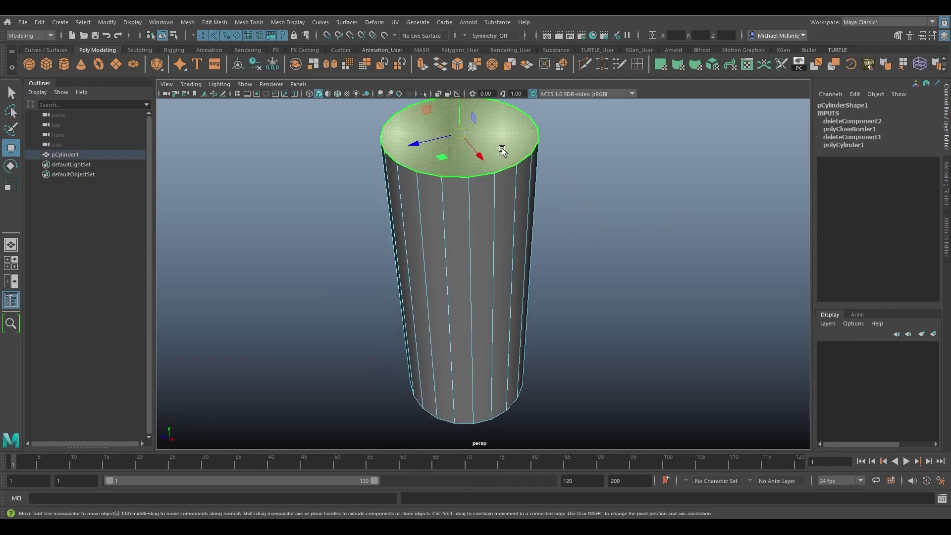
pyautogui.press('Delete')
# Switch back to object selection and close both open ends of the cylinder with Fill Hole
pyautogui.moveTo(501, 148); pyautogui.dragTo(521, 130, button='right')
pyautogui.keyDown('alt'); pyautogui.moveTo(511, 215); pyautogui.dragTo(544, 221); pyautogui.keyUp('alt')
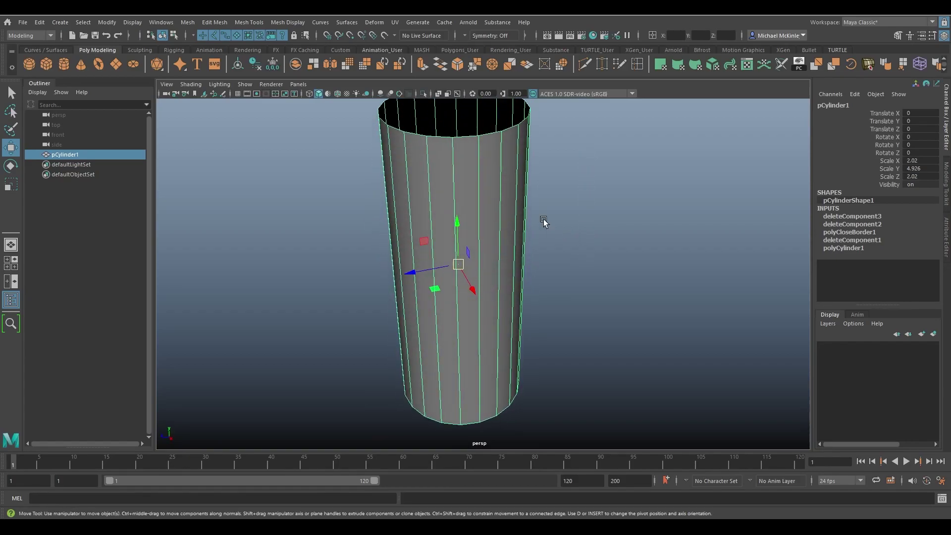
pyautogui.click(187, 22)
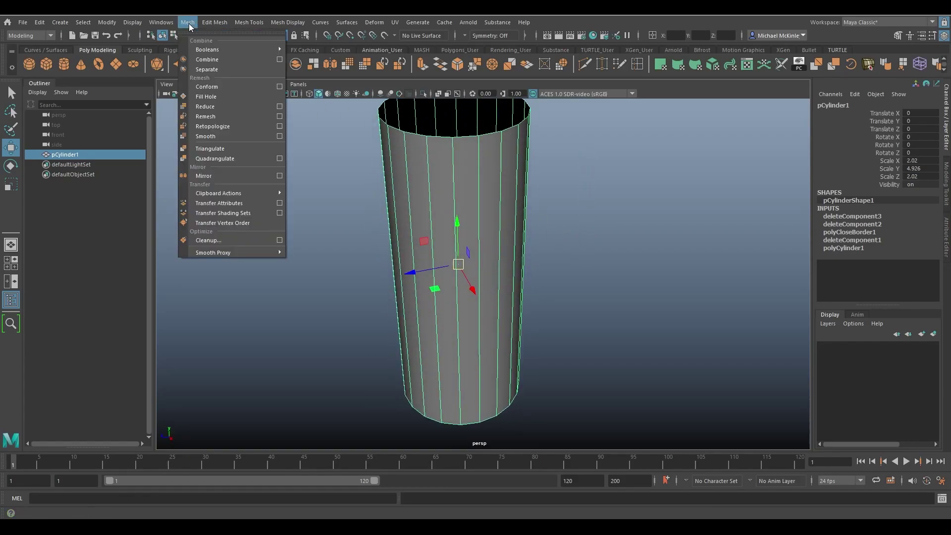
pyautogui.click(214, 97)
pyautogui.keyDown('alt'); pyautogui.moveTo(356, 178); pyautogui.dragTo(568, 250); pyautogui.keyUp('alt')
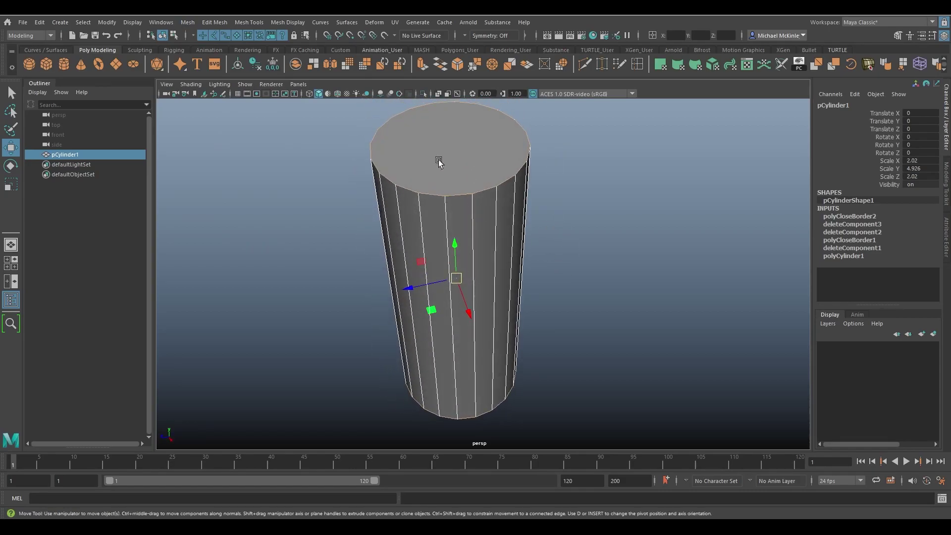
# Delete the cylinder, then create a polygon sphere at the origin and scale it uniformly to about 2.728
pyautogui.moveTo(491, 154); pyautogui.dragTo(531, 135, button='right')
pyautogui.press('Delete')
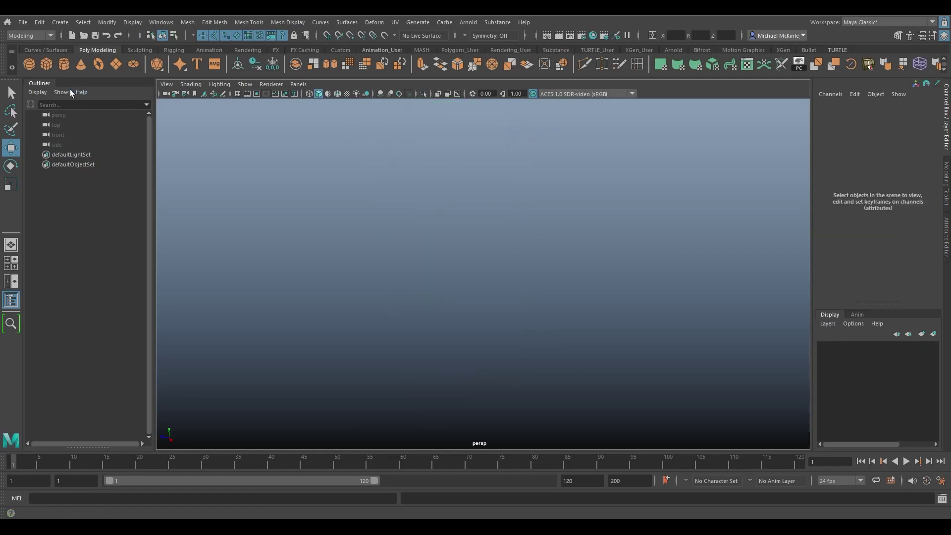
pyautogui.click(29, 63)
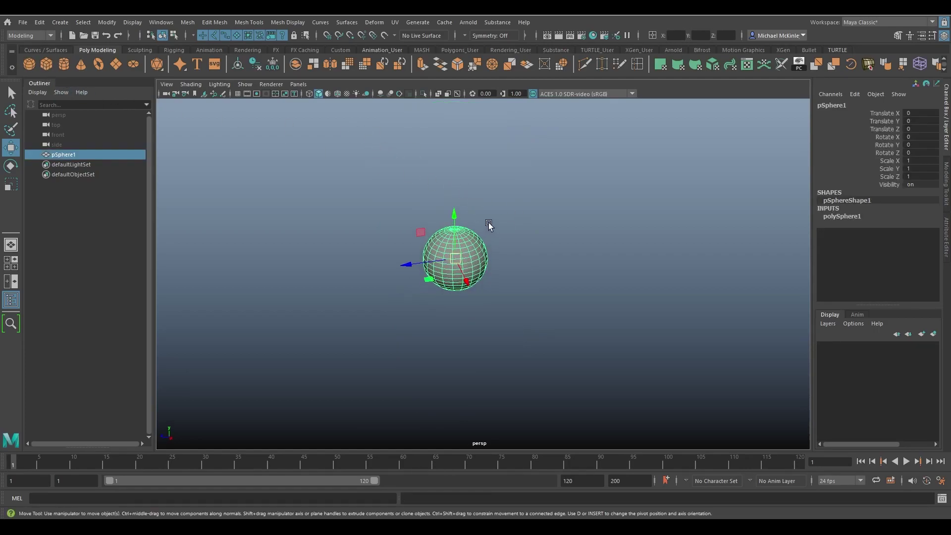
pyautogui.press('r')
pyautogui.moveTo(561, 242); pyautogui.dragTo(577, 249, button='middle')
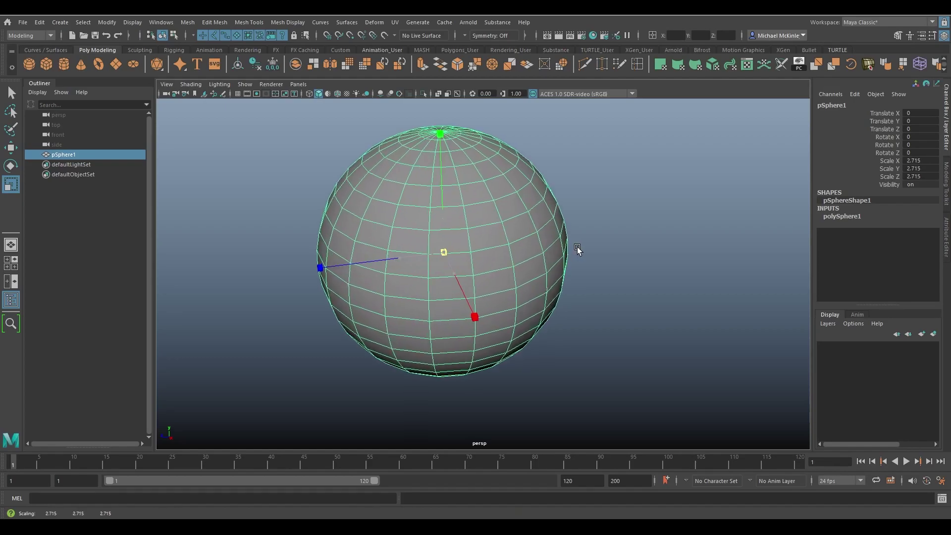
pyautogui.moveTo(577, 249); pyautogui.dragTo(578, 249)
pyautogui.keyDown('alt'); pyautogui.moveTo(496, 260); pyautogui.dragTo(506, 242); pyautogui.keyUp('alt')
pyautogui.keyDown('alt'); pyautogui.moveTo(510, 251); pyautogui.dragTo(518, 280, button='middle'); pyautogui.keyUp('alt')
pyautogui.press('w')
pyautogui.press('q')
pyautogui.keyDown('alt'); pyautogui.moveTo(540, 254); pyautogui.dragTo(540, 258); pyautogui.keyUp('alt')
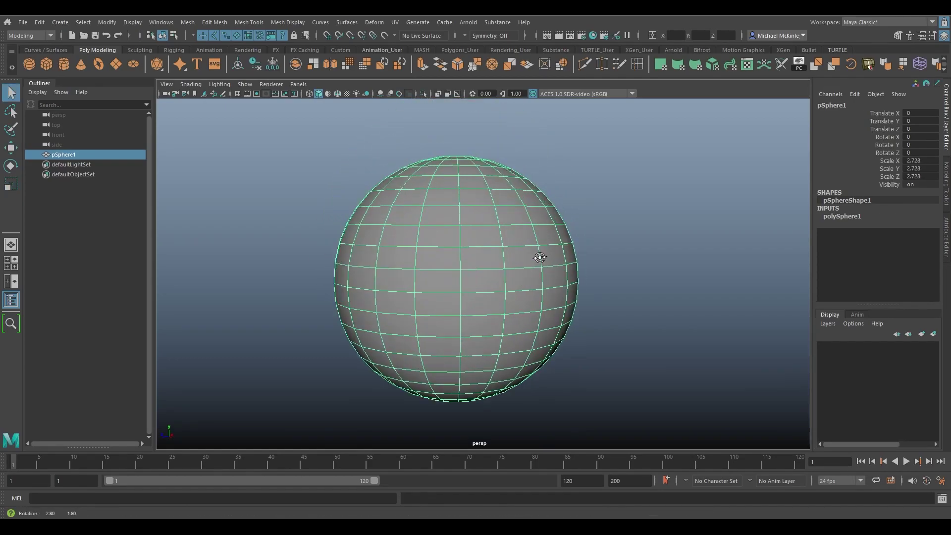
# Select a large block of faces on the upper side of the sphere and delete them
pyautogui.moveTo(527, 228); pyautogui.dragTo(527, 245, button='right')
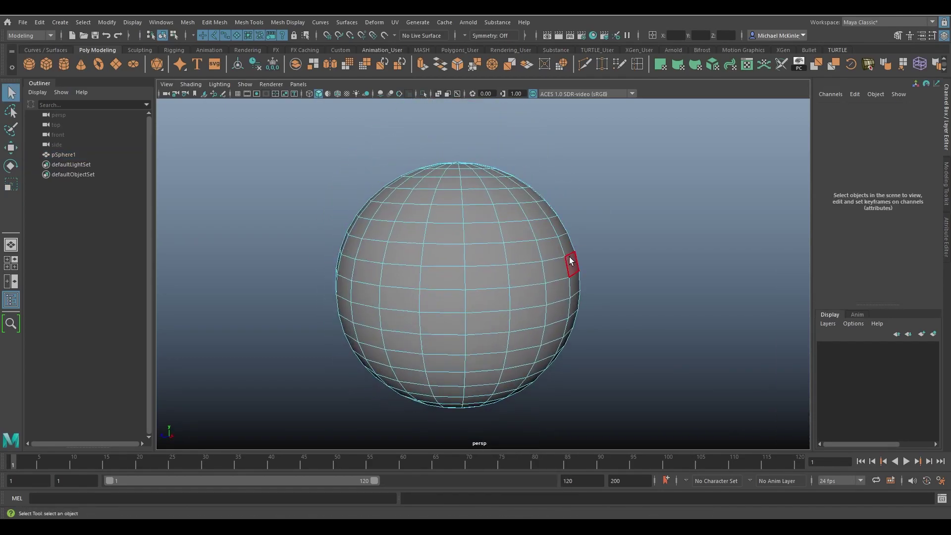
pyautogui.keyDown('alt'); pyautogui.moveTo(569, 257); pyautogui.dragTo(543, 248); pyautogui.keyUp('alt')
pyautogui.moveTo(587, 171); pyautogui.dragTo(510, 303)
pyautogui.moveTo(510, 303)
pyautogui.keyDown('alt'); pyautogui.mouseDown(button='right')
pyautogui.moveTo(611, 329)
pyautogui.moveTo(607, 316)
pyautogui.moveTo(520, 312)
pyautogui.mouseUp(button='right'); pyautogui.keyUp('alt')
pyautogui.keyDown('alt'); pyautogui.moveTo(520, 312); pyautogui.dragTo(599, 305); pyautogui.keyUp('alt')
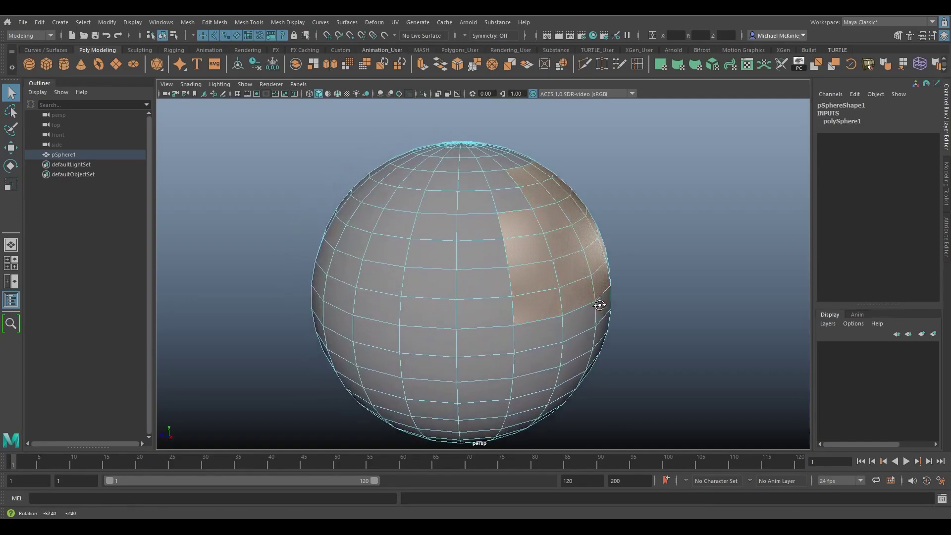
pyautogui.press('Delete')
# Switch back to object selection and close the sphere's opening with Fill Hole
pyautogui.keyDown('alt'); pyautogui.moveTo(583, 272); pyautogui.dragTo(552, 164); pyautogui.keyUp('alt')
pyautogui.keyDown('alt'); pyautogui.moveTo(538, 294); pyautogui.dragTo(514, 199); pyautogui.keyUp('alt')
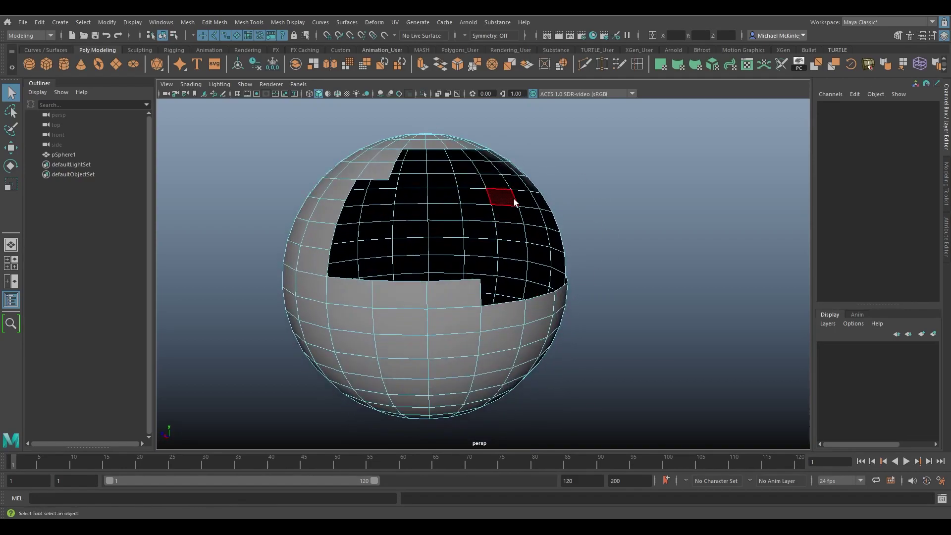
pyautogui.press('w')
pyautogui.moveTo(509, 186); pyautogui.dragTo(561, 171, button='right')
pyautogui.click(605, 189)
pyautogui.keyDown('alt'); pyautogui.moveTo(644, 233); pyautogui.dragTo(583, 260); pyautogui.keyUp('alt')
pyautogui.click(520, 249)
pyautogui.keyDown('alt'); pyautogui.moveTo(521, 248); pyautogui.dragTo(565, 233); pyautogui.keyUp('alt')
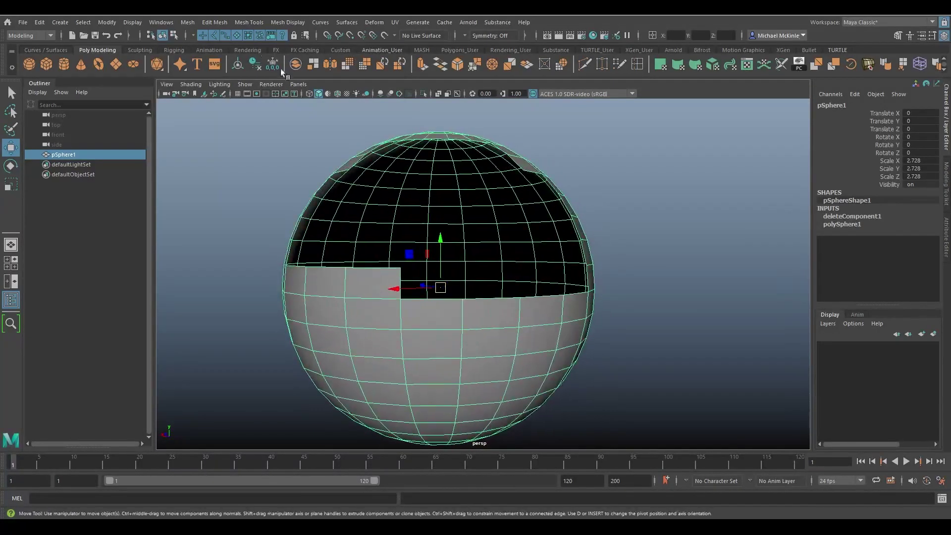
pyautogui.click(188, 22)
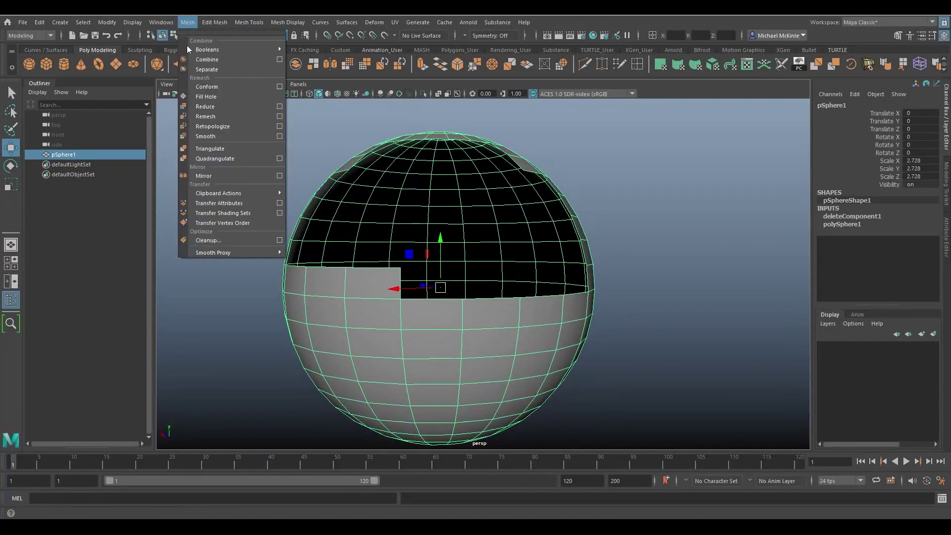
pyautogui.click(207, 98)
# Select the face filling the sphere's opening and examine its shape and borders from several angles
pyautogui.keyDown('alt'); pyautogui.moveTo(406, 148); pyautogui.dragTo(498, 157); pyautogui.keyUp('alt')
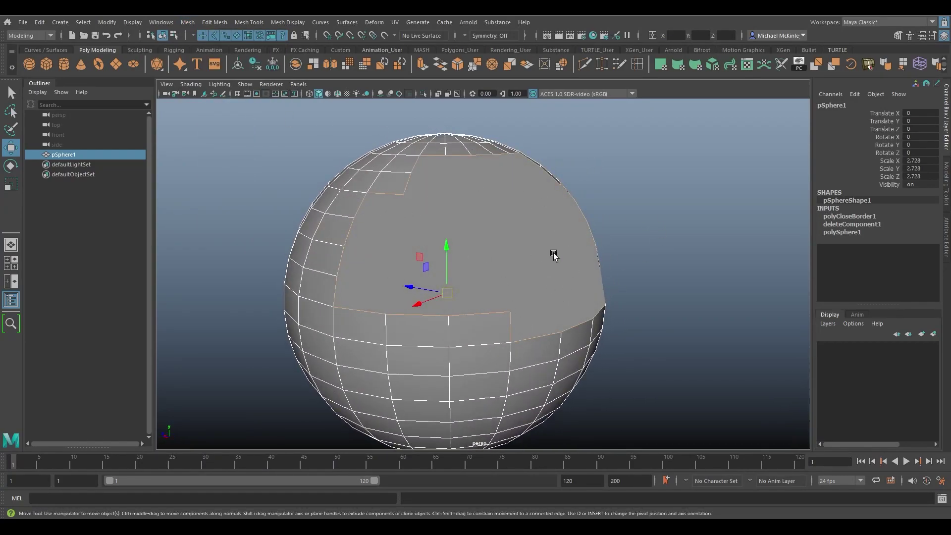
pyautogui.keyDown('alt'); pyautogui.moveTo(554, 255); pyautogui.dragTo(494, 206); pyautogui.keyUp('alt')
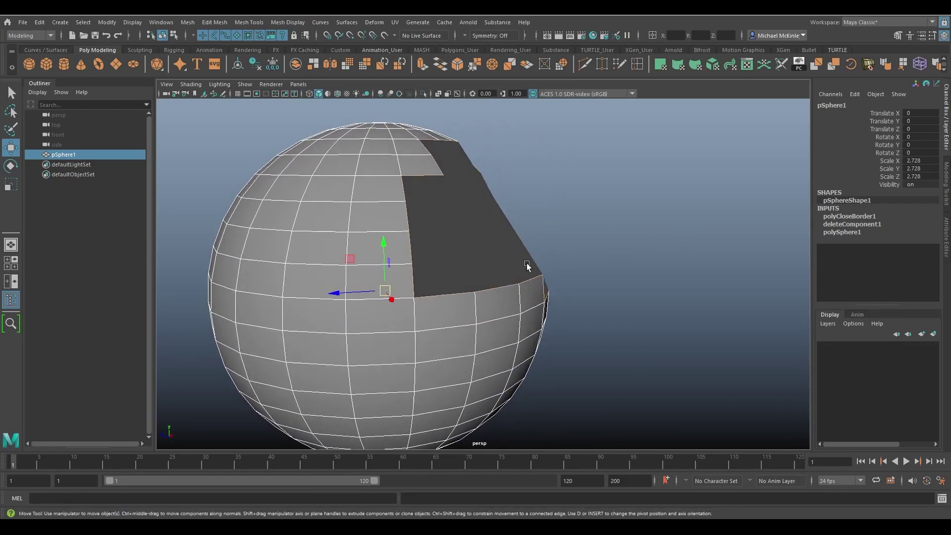
pyautogui.keyDown('alt'); pyautogui.moveTo(526, 265); pyautogui.dragTo(469, 241); pyautogui.keyUp('alt')
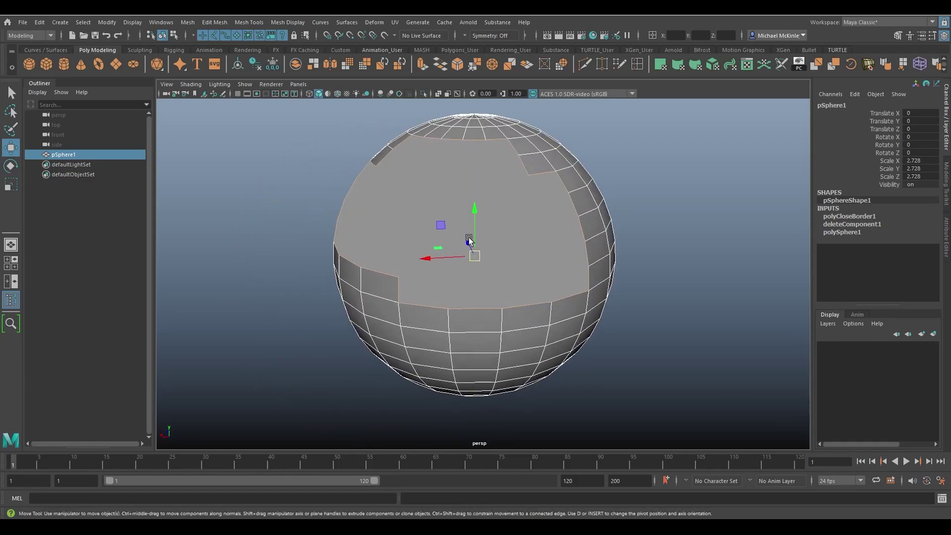
pyautogui.moveTo(441, 285)
pyautogui.keyDown('alt'); pyautogui.mouseDown()
pyautogui.moveTo(489, 306)
pyautogui.moveTo(491, 297)
pyautogui.moveTo(468, 304)
pyautogui.moveTo(443, 287)
pyautogui.mouseUp(); pyautogui.keyUp('alt')
pyautogui.scroll(3, 416, 192)
pyautogui.moveTo(447, 159); pyautogui.dragTo(439, 183, button='right')
pyautogui.click(440, 183)
pyautogui.keyDown('alt'); pyautogui.moveTo(440, 182); pyautogui.dragTo(657, 276); pyautogui.keyUp('alt')
pyautogui.keyDown('alt'); pyautogui.moveTo(584, 235); pyautogui.dragTo(615, 222); pyautogui.keyUp('alt')
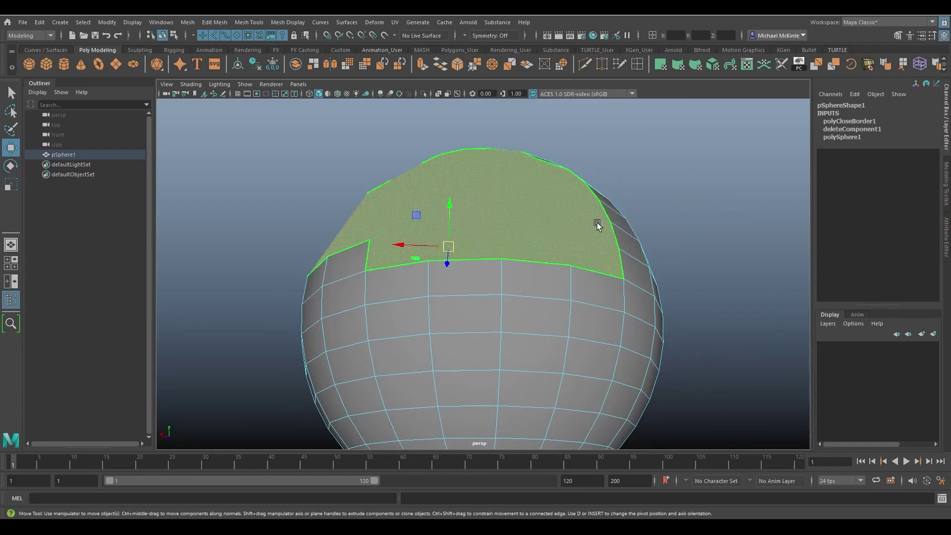
pyautogui.keyDown('alt'); pyautogui.moveTo(596, 225); pyautogui.dragTo(450, 238); pyautogui.keyUp('alt')
pyautogui.keyDown('alt'); pyautogui.moveTo(484, 174); pyautogui.dragTo(550, 224); pyautogui.keyUp('alt')
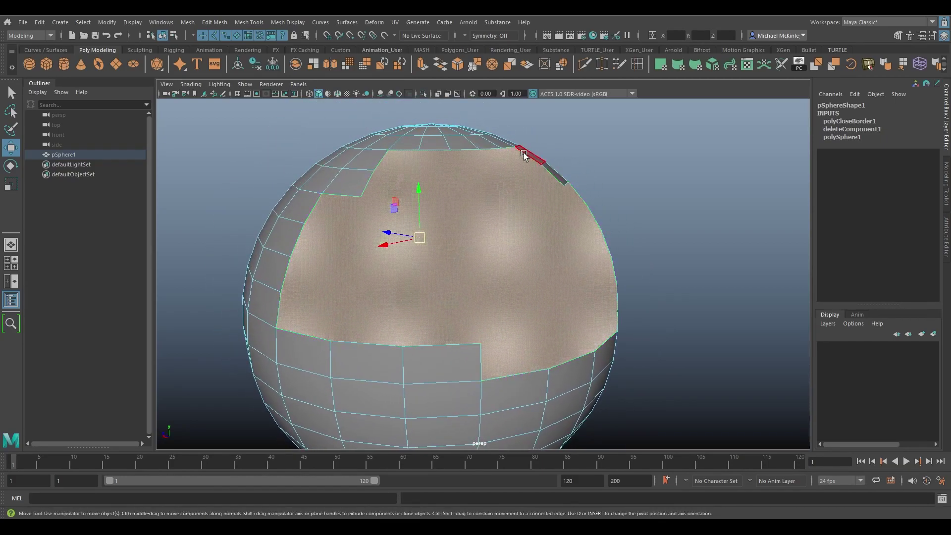
pyautogui.keyDown('alt'); pyautogui.moveTo(578, 288); pyautogui.dragTo(509, 280); pyautogui.keyUp('alt')
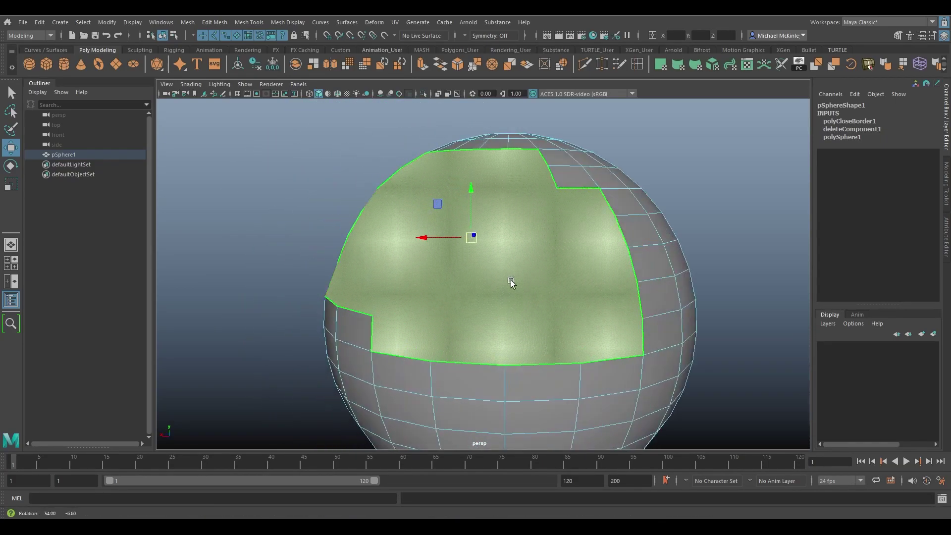
# Delete the single face that fills the sphere's opening
pyautogui.press('Delete')
pyautogui.keyDown('alt'); pyautogui.moveTo(690, 213); pyautogui.dragTo(463, 278); pyautogui.keyUp('alt')
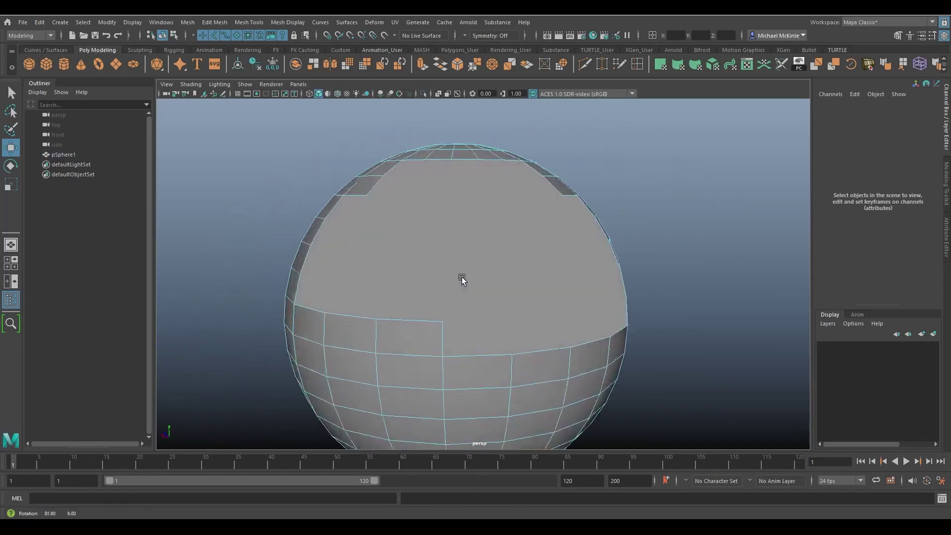
pyautogui.click(487, 240)
pyautogui.keyDown('alt'); pyautogui.moveTo(602, 289); pyautogui.dragTo(595, 271); pyautogui.keyUp('alt')
pyautogui.press('Delete')
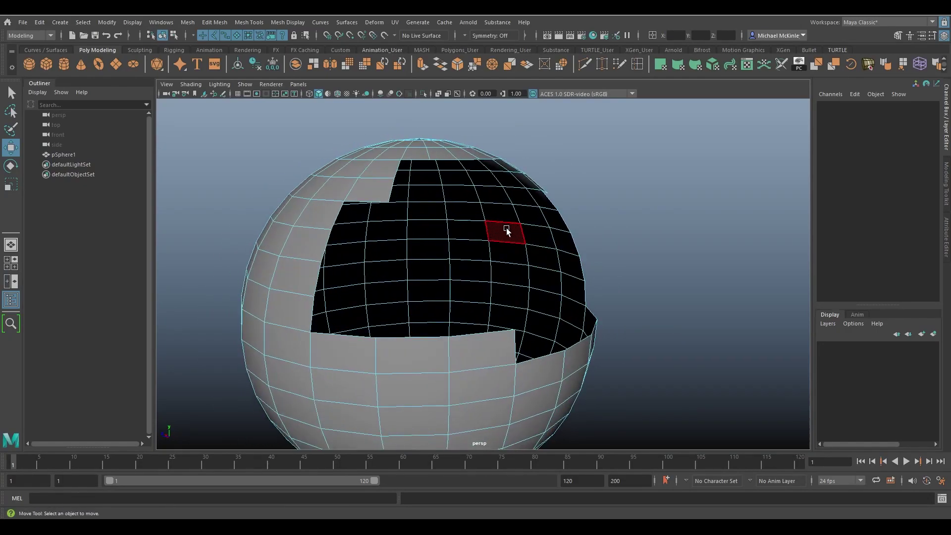
# Switch back to object selection and examine the sphere's irregular opening from several angles
pyautogui.moveTo(508, 195); pyautogui.dragTo(548, 212, button='right')
pyautogui.keyDown('alt'); pyautogui.moveTo(548, 212); pyautogui.dragTo(553, 257); pyautogui.keyUp('alt')
pyautogui.keyDown('alt'); pyautogui.moveTo(493, 301); pyautogui.dragTo(698, 302); pyautogui.keyUp('alt')
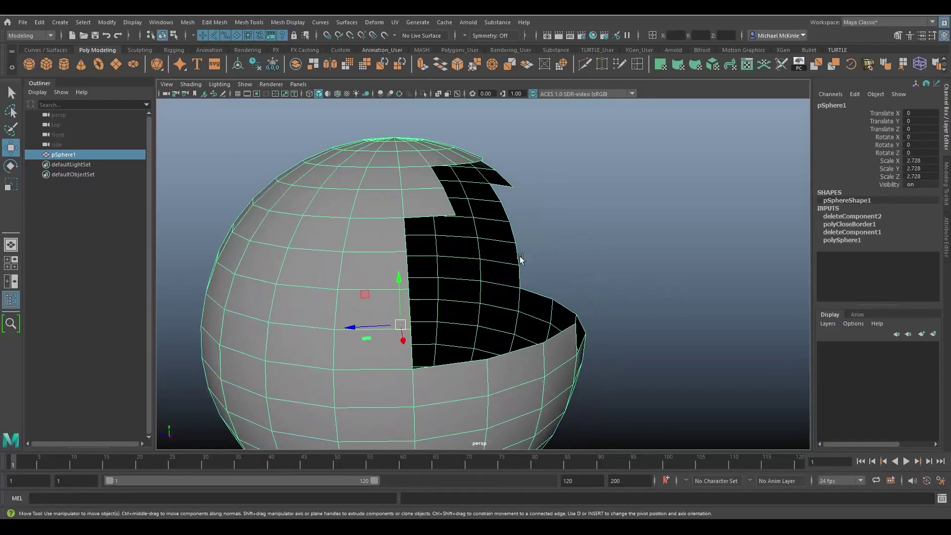
pyautogui.keyDown('alt'); pyautogui.moveTo(662, 340); pyautogui.dragTo(483, 314, button='right'); pyautogui.keyUp('alt')
pyautogui.keyDown('alt'); pyautogui.moveTo(484, 314); pyautogui.dragTo(518, 335); pyautogui.keyUp('alt')
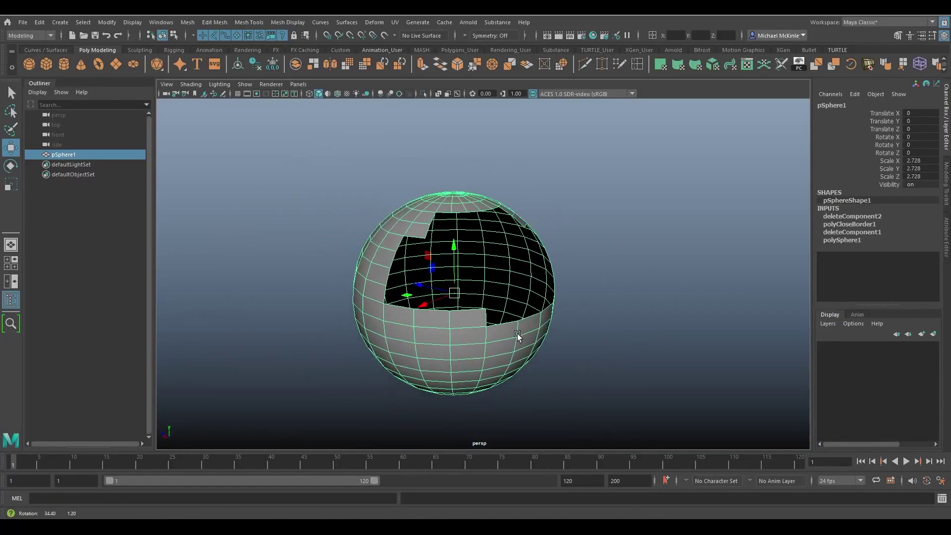
pyautogui.click(188, 23)
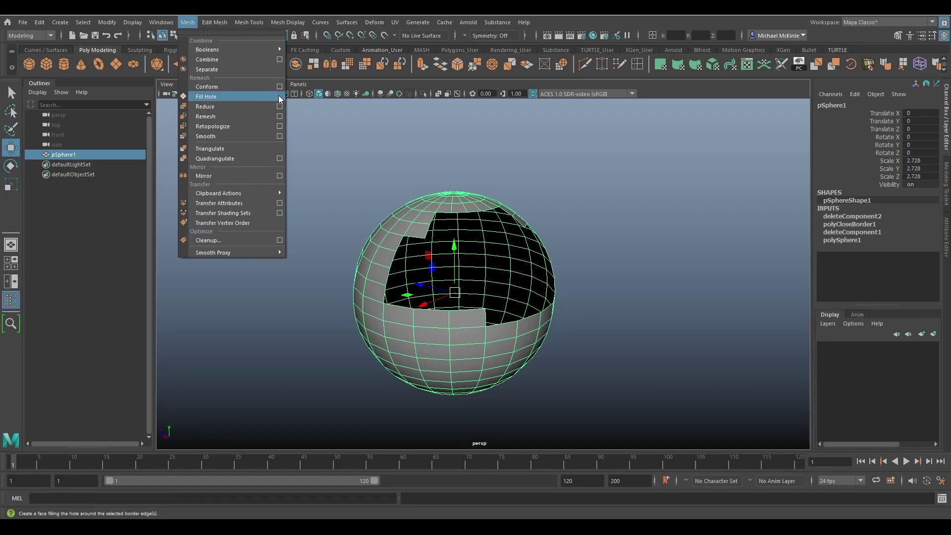
pyautogui.click(474, 236)
pyautogui.keyDown('alt'); pyautogui.moveTo(530, 287); pyautogui.dragTo(515, 290); pyautogui.keyUp('alt')
pyautogui.keyDown('alt'); pyautogui.moveTo(550, 297); pyautogui.dragTo(606, 309, button='right'); pyautogui.keyUp('alt')
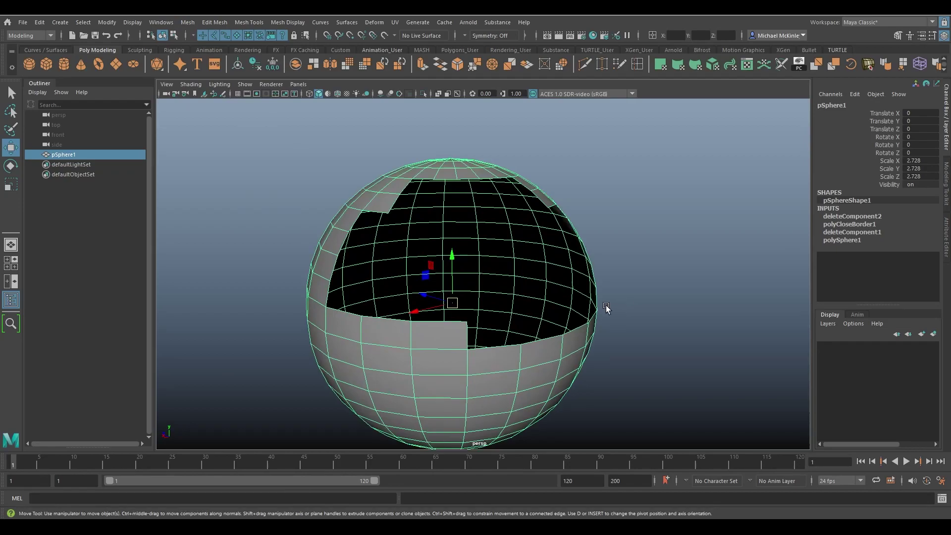
pyautogui.moveTo(560, 296)
pyautogui.keyDown('alt'); pyautogui.mouseDown()
pyautogui.moveTo(591, 292)
pyautogui.moveTo(553, 293)
pyautogui.mouseUp(); pyautogui.keyUp('alt')
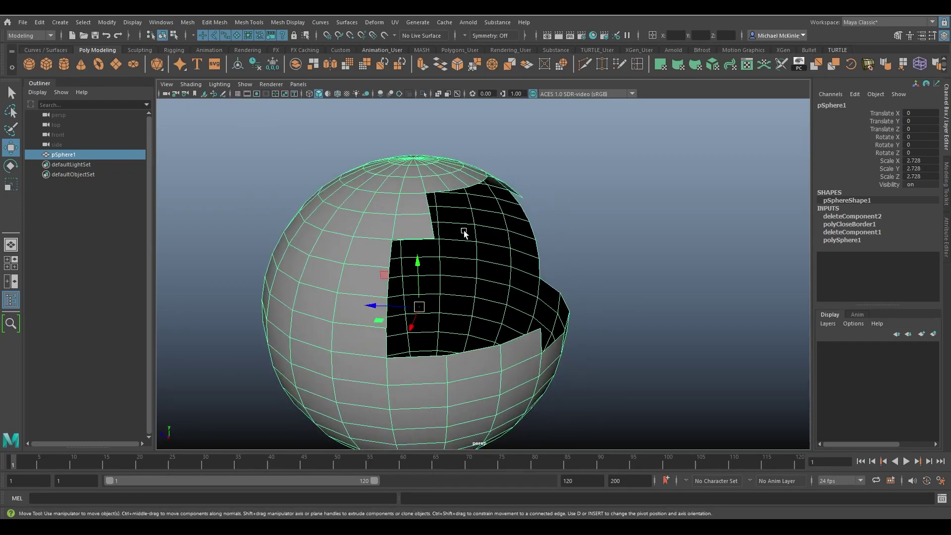
# Delete the sphere, then create a polygon cube and scale it uniformly to about 2.683
pyautogui.press('Delete')
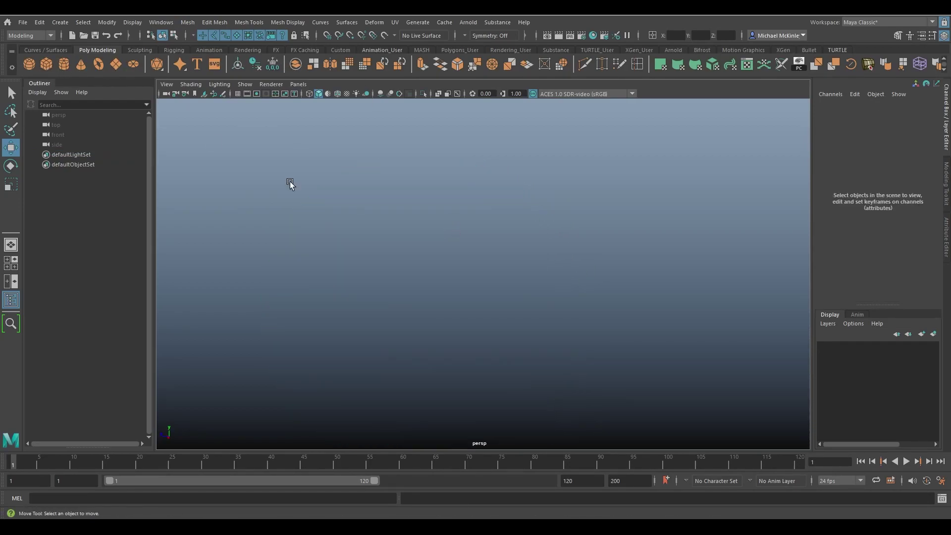
pyautogui.click(46, 64)
pyautogui.press('r')
pyautogui.moveTo(419, 308); pyautogui.dragTo(525, 302)
pyautogui.keyDown('alt'); pyautogui.moveTo(530, 302); pyautogui.dragTo(495, 300); pyautogui.keyUp('alt')
pyautogui.press('w')
# Select the cube's top face and one adjacent side face and delete both
pyautogui.rightClick(489, 249)
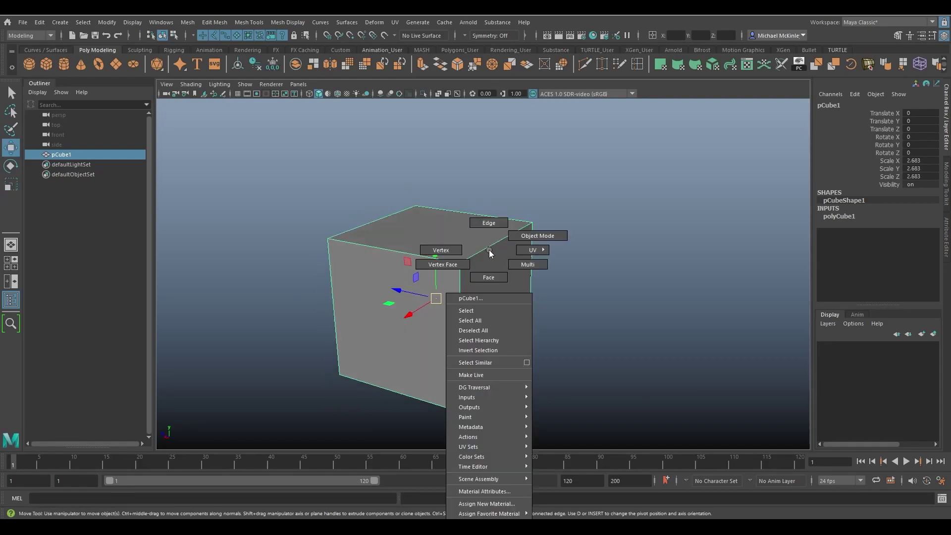
pyautogui.click(488, 276)
pyautogui.click(461, 240)
pyautogui.keyDown('shift'); pyautogui.click(524, 306); pyautogui.keyUp('shift')
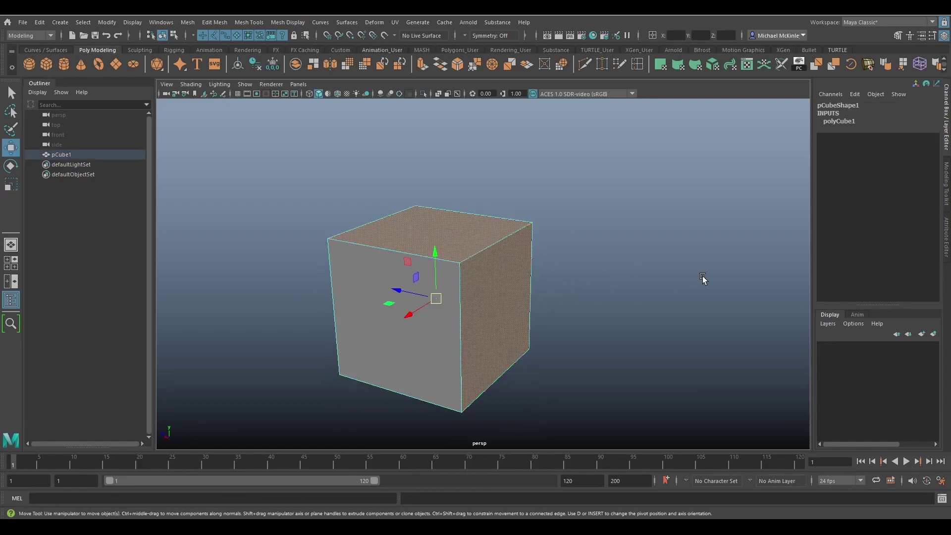
pyautogui.press('Delete')
# Switch back to object selection and close the cube's two-sided opening with Fill Hole
pyautogui.moveTo(537, 249); pyautogui.dragTo(563, 224, button='right')
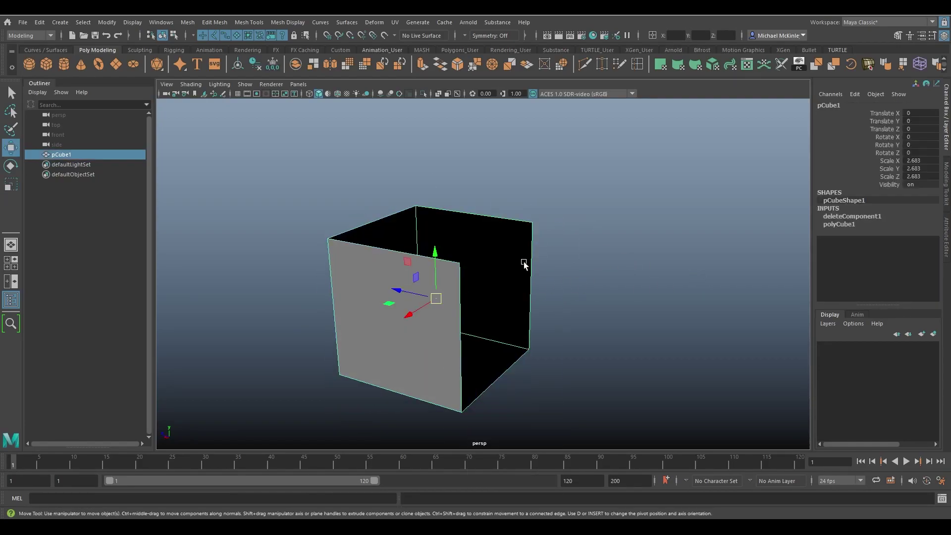
pyautogui.keyDown('alt'); pyautogui.moveTo(602, 297); pyautogui.dragTo(549, 298); pyautogui.keyUp('alt')
pyautogui.click(188, 23)
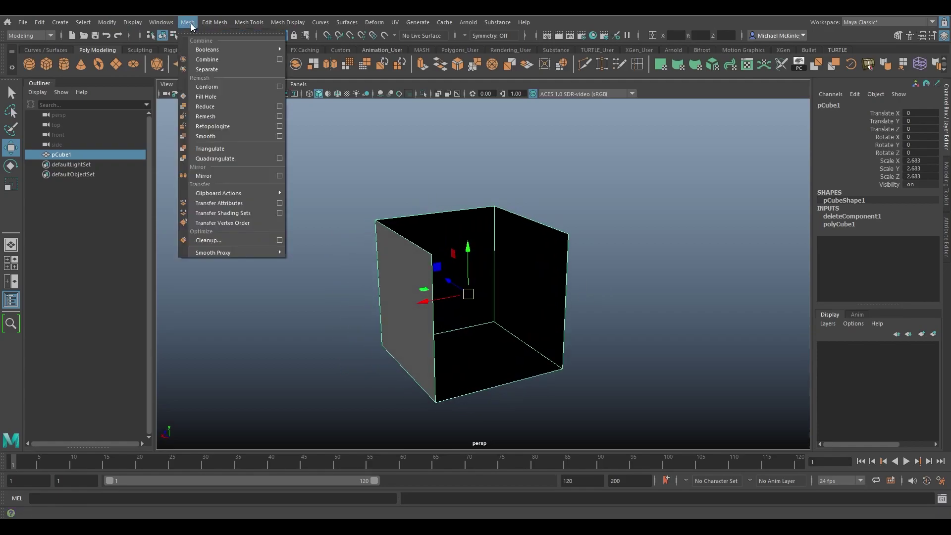
pyautogui.click(222, 96)
# Select the face filling the cube's opening and examine how it spans the top and side
pyautogui.keyDown('alt'); pyautogui.moveTo(533, 206); pyautogui.dragTo(558, 314); pyautogui.keyUp('alt')
pyautogui.click(592, 310)
pyautogui.click(539, 273)
pyautogui.moveTo(511, 233); pyautogui.dragTo(511, 261, button='right')
pyautogui.click(537, 267)
pyautogui.keyDown('alt'); pyautogui.moveTo(533, 285); pyautogui.dragTo(613, 289); pyautogui.keyUp('alt')
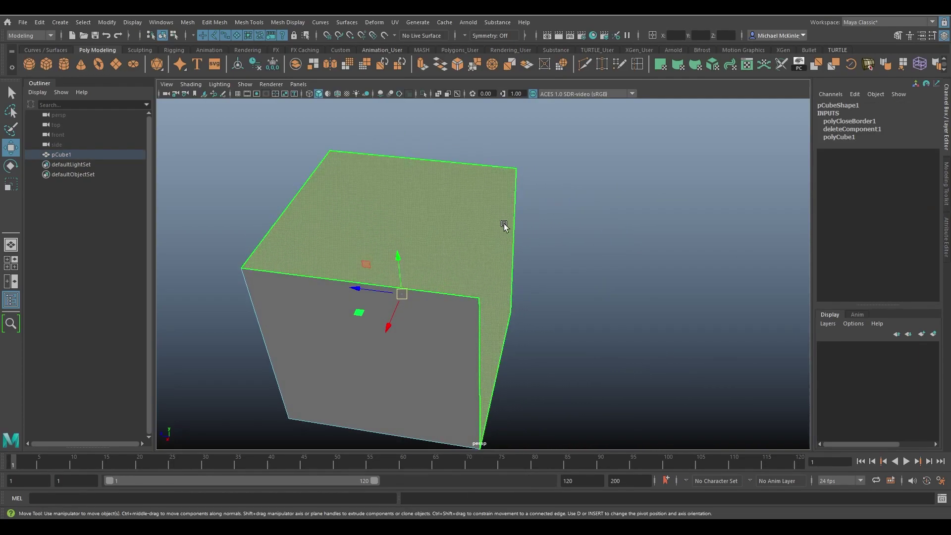
pyautogui.keyDown('alt'); pyautogui.moveTo(504, 226); pyautogui.dragTo(517, 324); pyautogui.keyUp('alt')
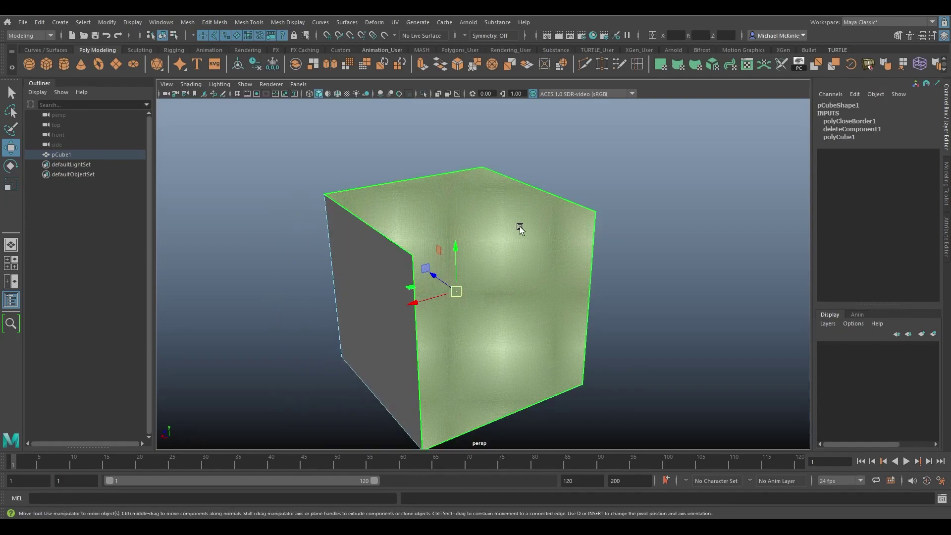
# Split the cube's filled face with Multi-Cut along the missing edge between its top and side, and return to object selection
pyautogui.moveTo(519, 227); pyautogui.dragTo(562, 218, button='right')
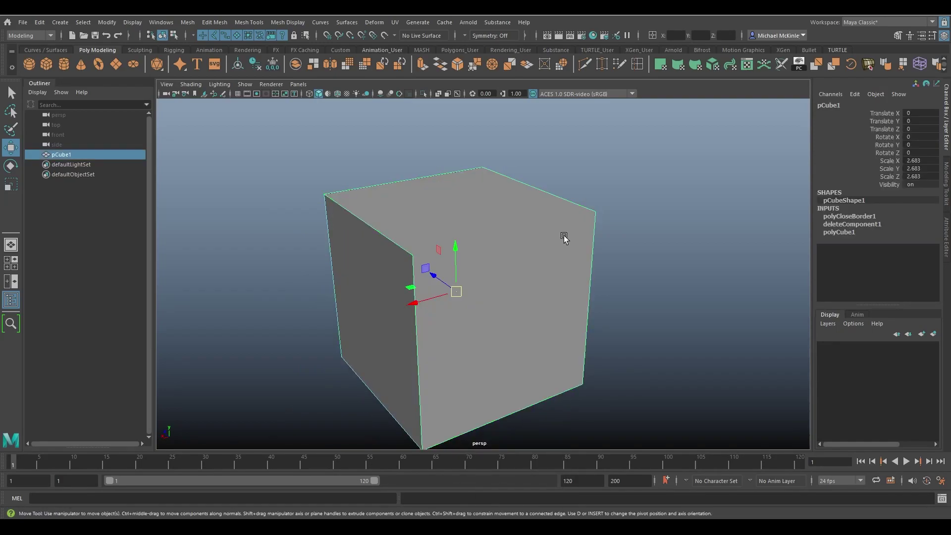
pyautogui.click(585, 64)
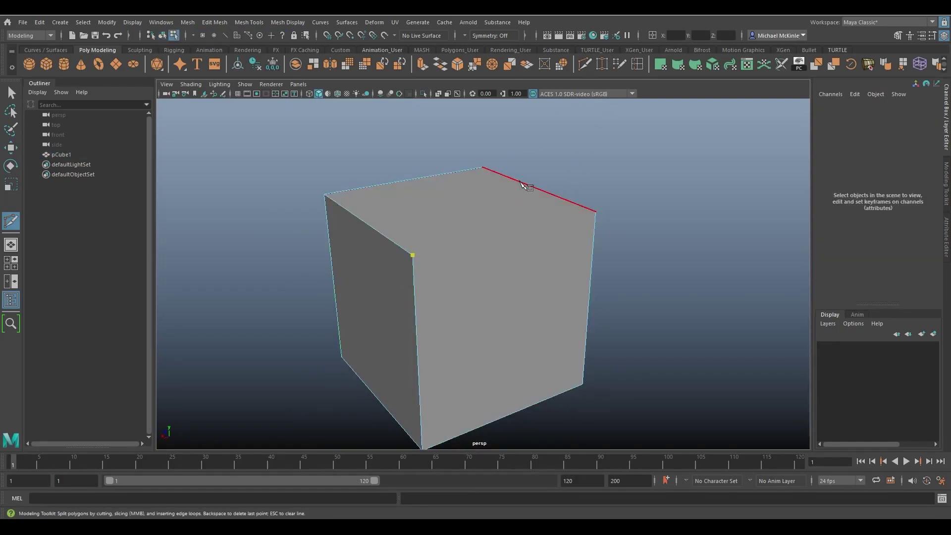
pyautogui.press('w')
pyautogui.keyDown('alt'); pyautogui.moveTo(693, 292); pyautogui.dragTo(506, 264); pyautogui.keyUp('alt')
pyautogui.keyDown('alt'); pyautogui.moveTo(582, 331); pyautogui.dragTo(547, 276); pyautogui.keyUp('alt')
pyautogui.rightClick(528, 213)
pyautogui.click(560, 201)
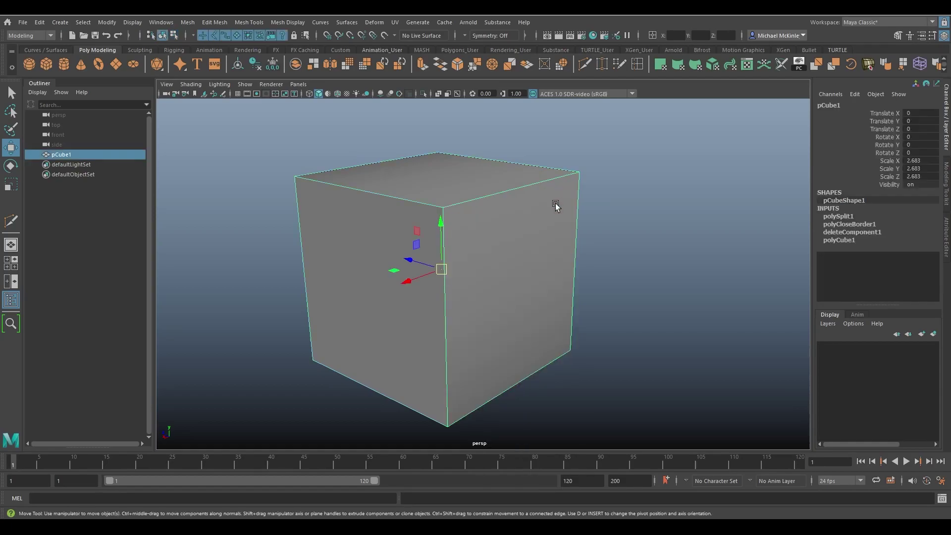
# Delete the side face beside the newly cut edge of the cube and switch back to object selection
pyautogui.moveTo(526, 206); pyautogui.dragTo(528, 255, button='right')
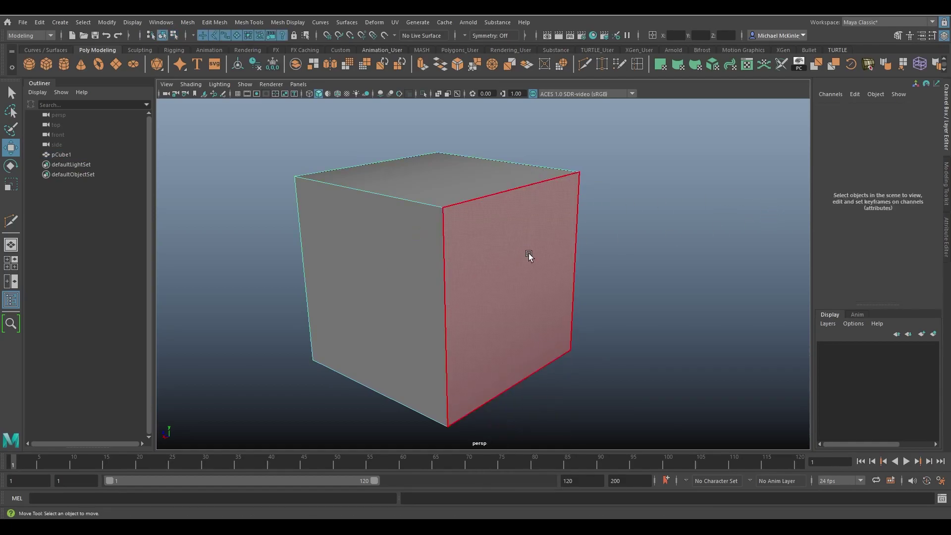
pyautogui.click(528, 255)
pyautogui.press('Delete')
pyautogui.rightClick(520, 261)
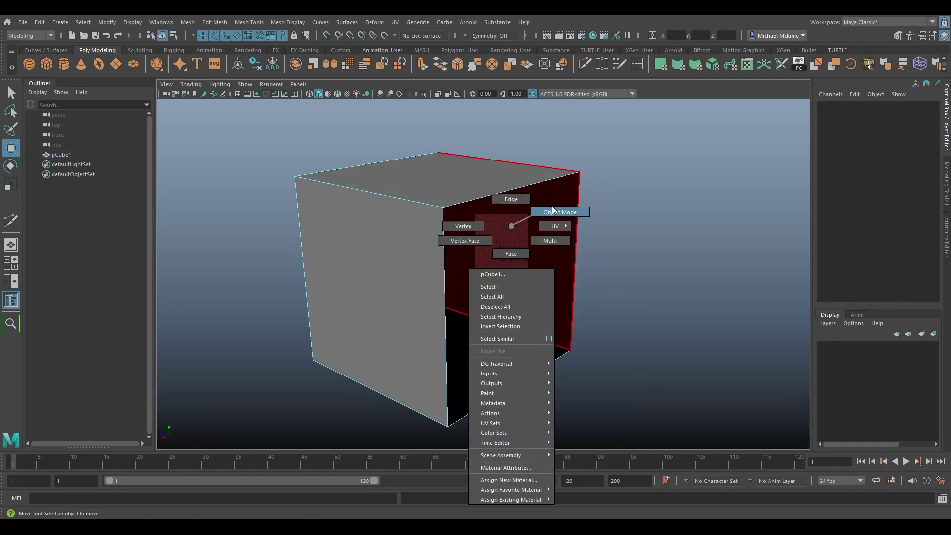
pyautogui.click(548, 212)
pyautogui.keyDown('alt'); pyautogui.moveTo(583, 269); pyautogui.dragTo(580, 252); pyautogui.keyUp('alt')
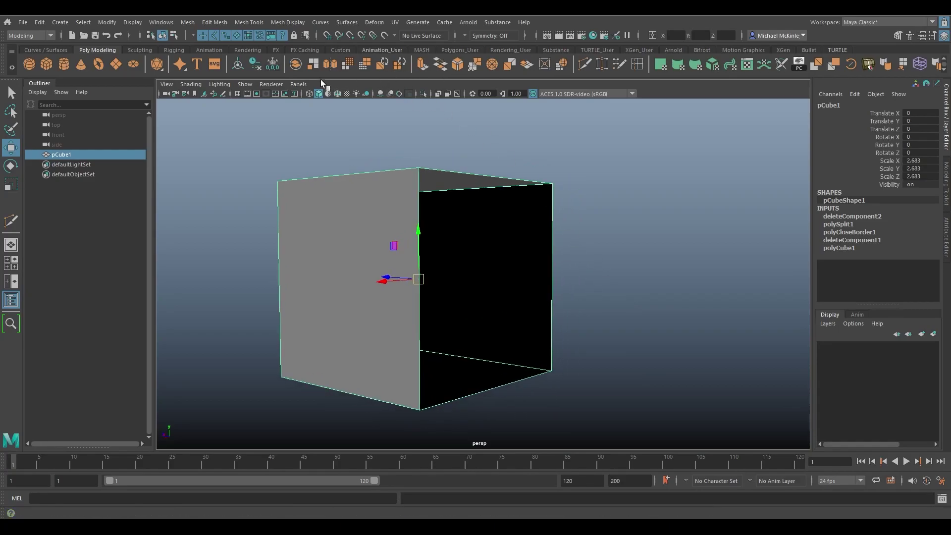
# Delete the cube's construction history and freeze its transformations
pyautogui.click(256, 65)
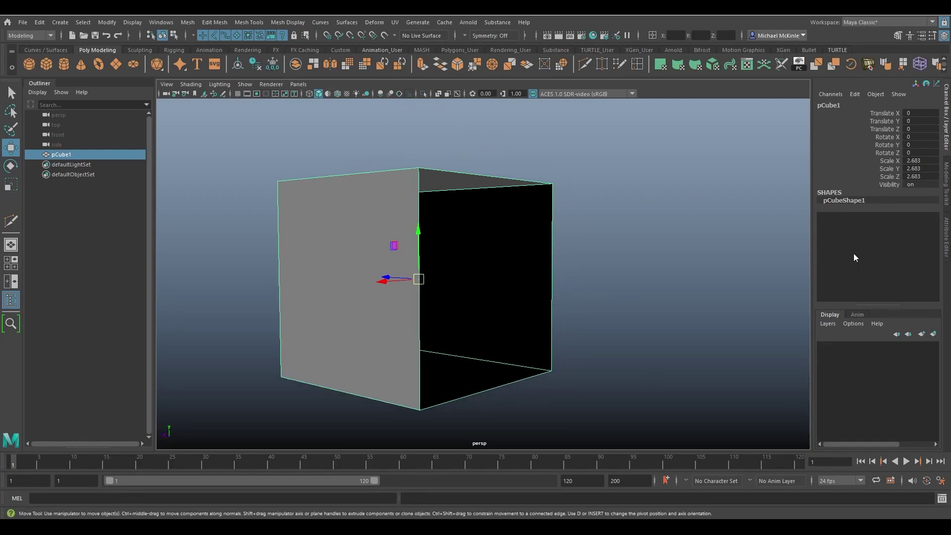
pyautogui.click(273, 64)
# Close the cube's side opening with Fill Hole and inspect the resulting polyCloseBorder1 node's attributes
pyautogui.click(187, 23)
pyautogui.click(211, 97)
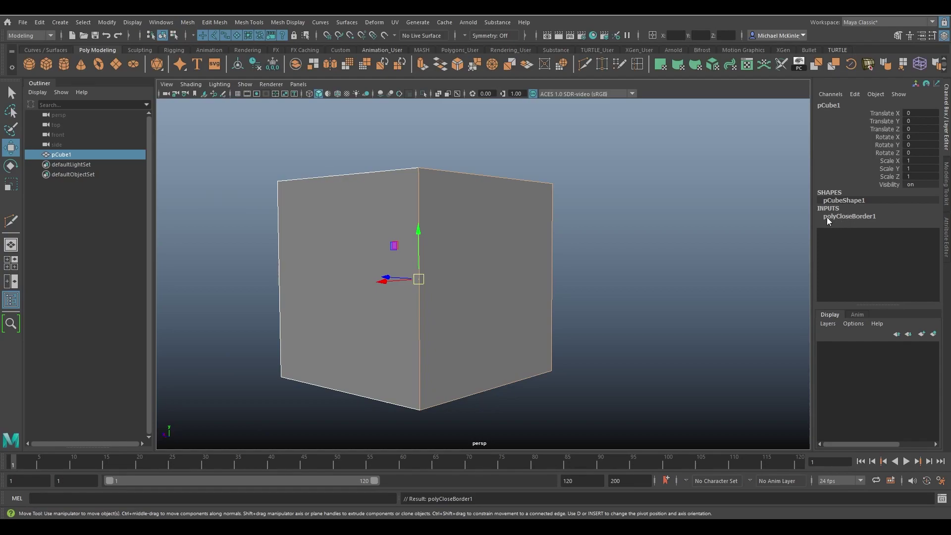
pyautogui.doubleClick(843, 218)
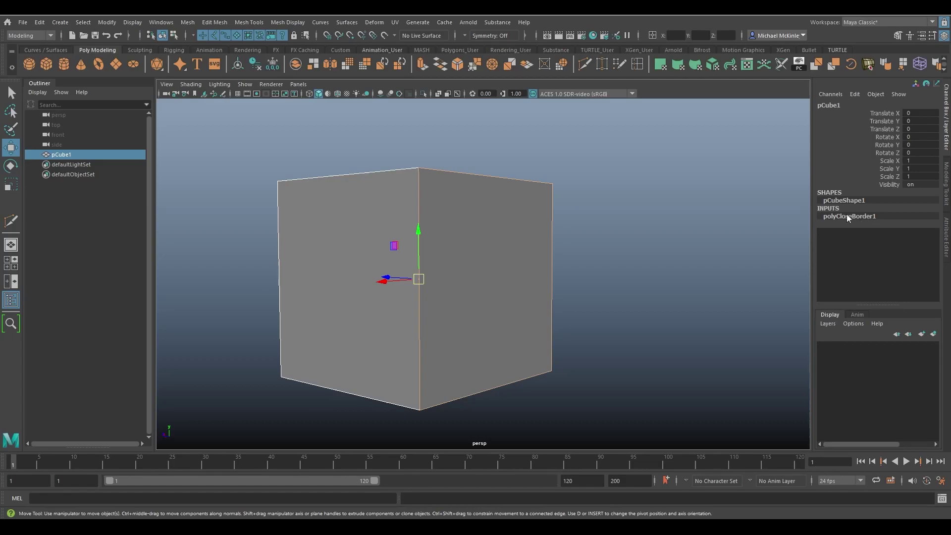
pyautogui.click(946, 237)
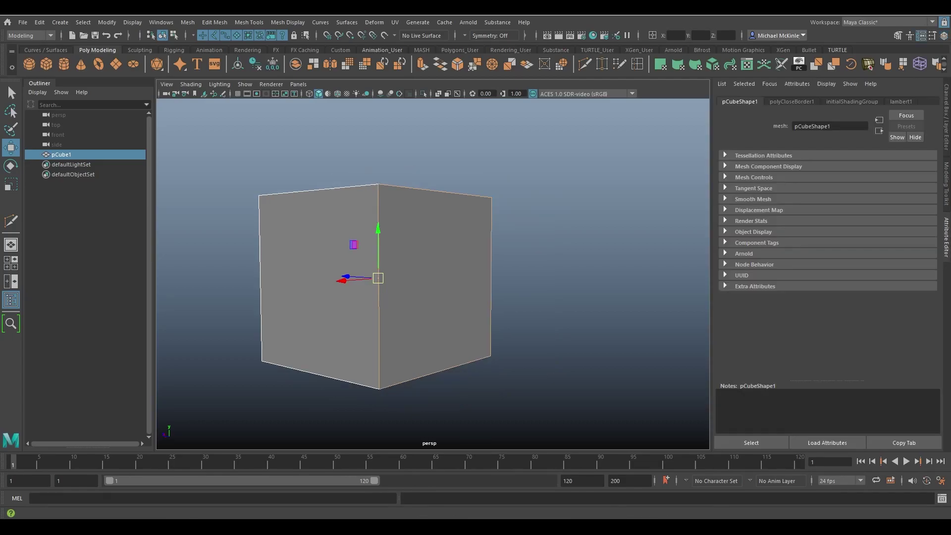
pyautogui.click(795, 102)
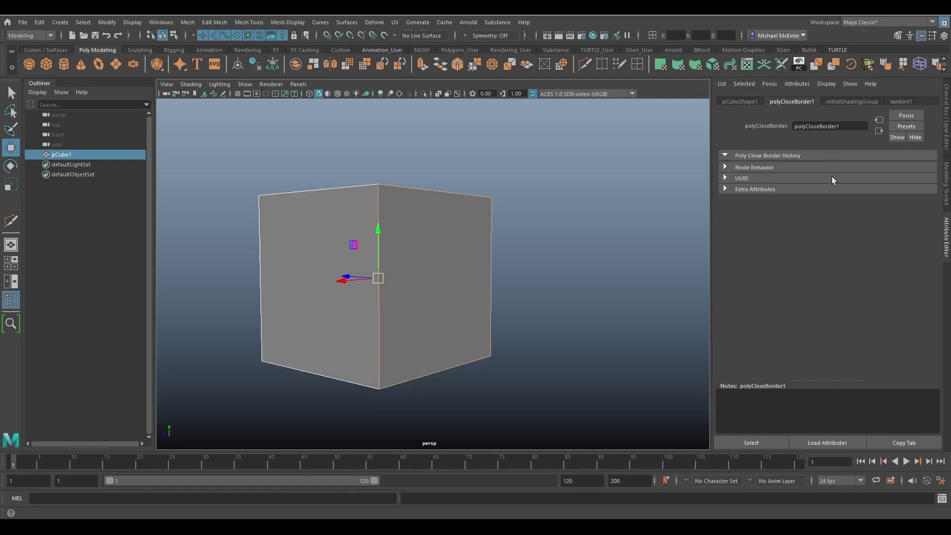
pyautogui.click(947, 142)
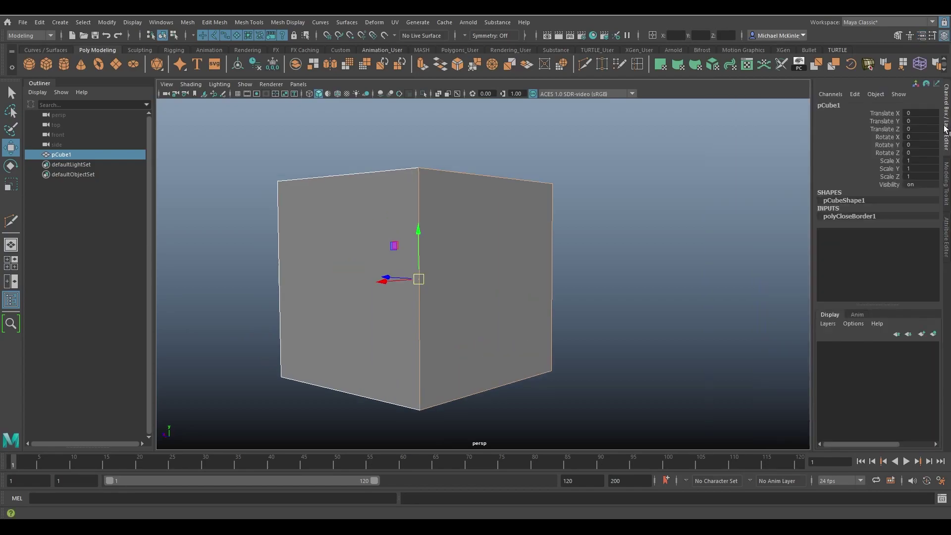
# Delete two opposite side faces of the cube and return to object selection
pyautogui.keyDown('alt'); pyautogui.moveTo(527, 202); pyautogui.dragTo(510, 191); pyautogui.keyUp('alt')
pyautogui.moveTo(510, 188); pyautogui.dragTo(548, 173, button='right')
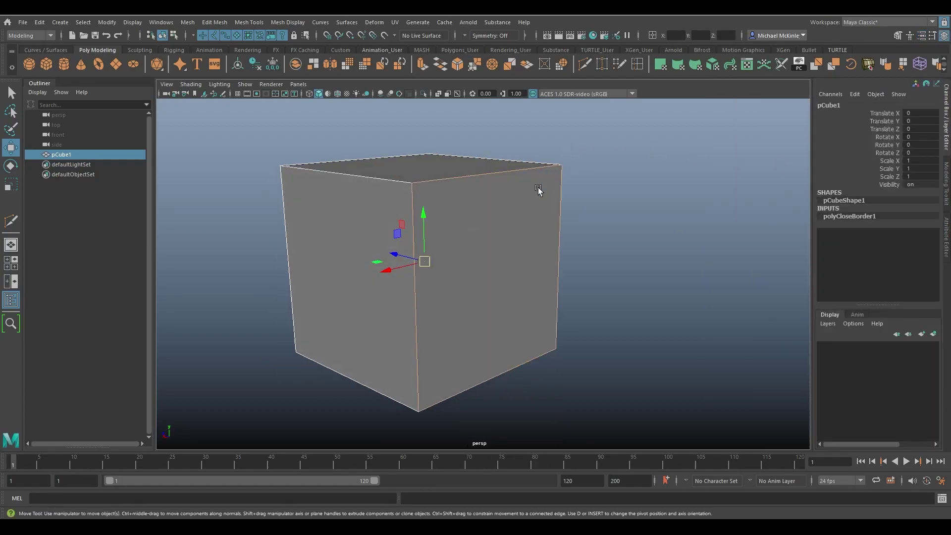
pyautogui.keyDown('alt'); pyautogui.moveTo(565, 232); pyautogui.dragTo(532, 252); pyautogui.keyUp('alt')
pyautogui.keyDown('alt'); pyautogui.moveTo(530, 251); pyautogui.dragTo(455, 248, button='right'); pyautogui.keyUp('alt')
pyautogui.keyDown('alt'); pyautogui.moveTo(455, 248); pyautogui.dragTo(504, 219); pyautogui.keyUp('alt')
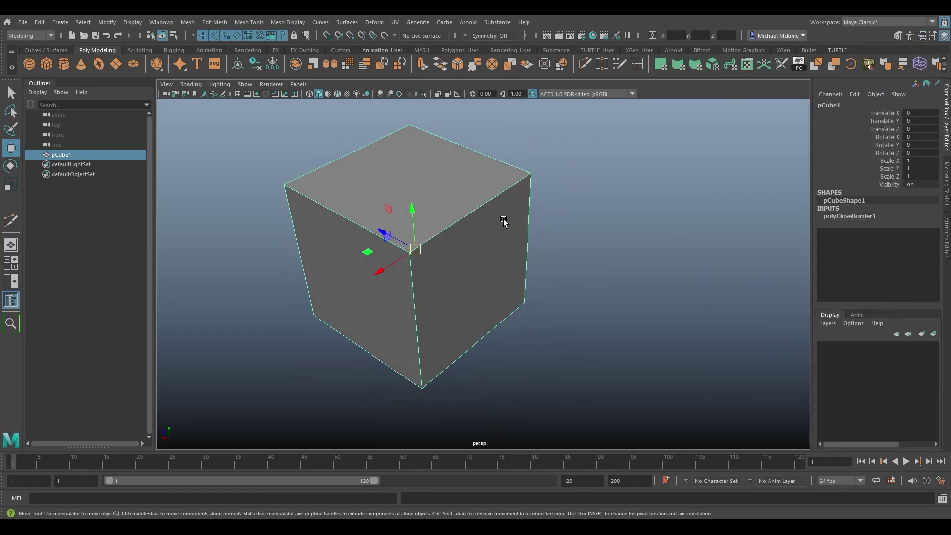
pyautogui.moveTo(504, 217); pyautogui.dragTo(504, 247, button='right')
pyautogui.click(504, 258)
pyautogui.keyDown('alt'); pyautogui.moveTo(501, 260); pyautogui.dragTo(537, 276); pyautogui.keyUp('alt')
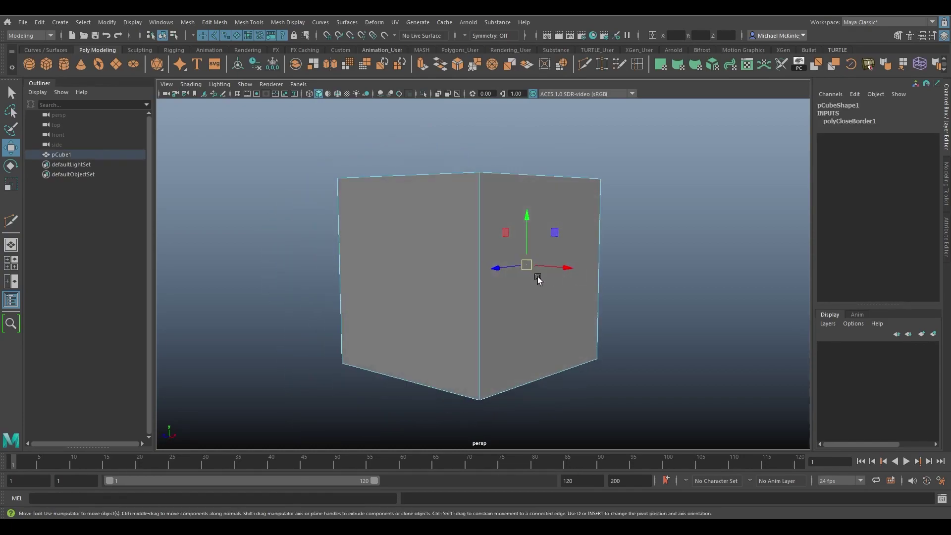
pyautogui.keyDown('alt'); pyautogui.moveTo(679, 269); pyautogui.dragTo(641, 280); pyautogui.keyUp('alt')
pyautogui.press('Delete')
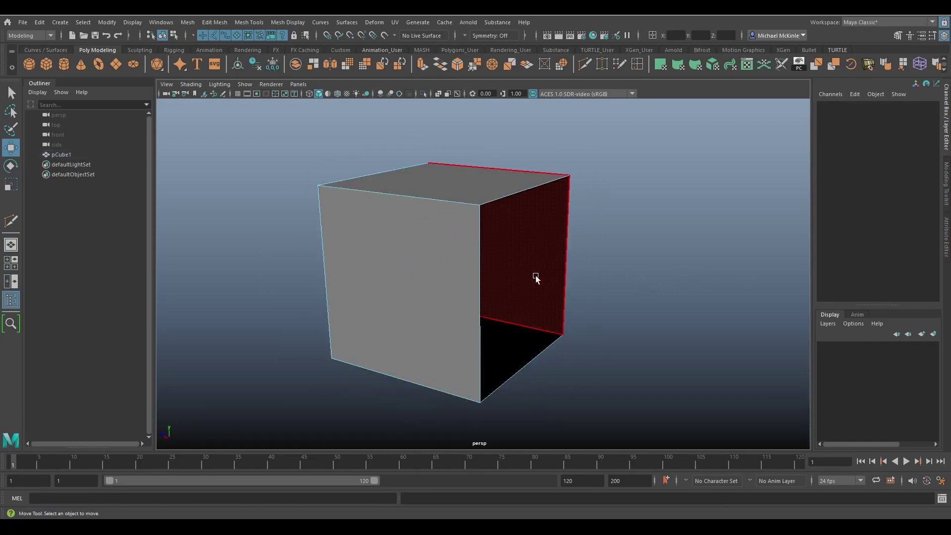
pyautogui.keyDown('alt'); pyautogui.moveTo(535, 276); pyautogui.dragTo(568, 267); pyautogui.keyUp('alt')
pyautogui.moveTo(557, 237); pyautogui.dragTo(609, 224, button='right')
pyautogui.keyDown('alt'); pyautogui.moveTo(574, 280); pyautogui.dragTo(558, 186); pyautogui.keyUp('alt')
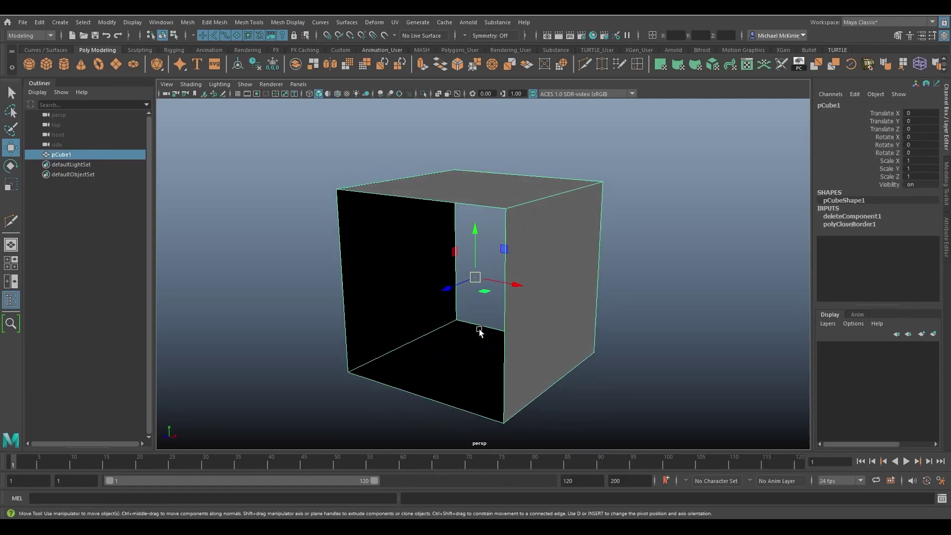
# Try closing both of the cube's openings at once with Fill Hole, and undo the fill
pyautogui.click(185, 23)
pyautogui.click(220, 96)
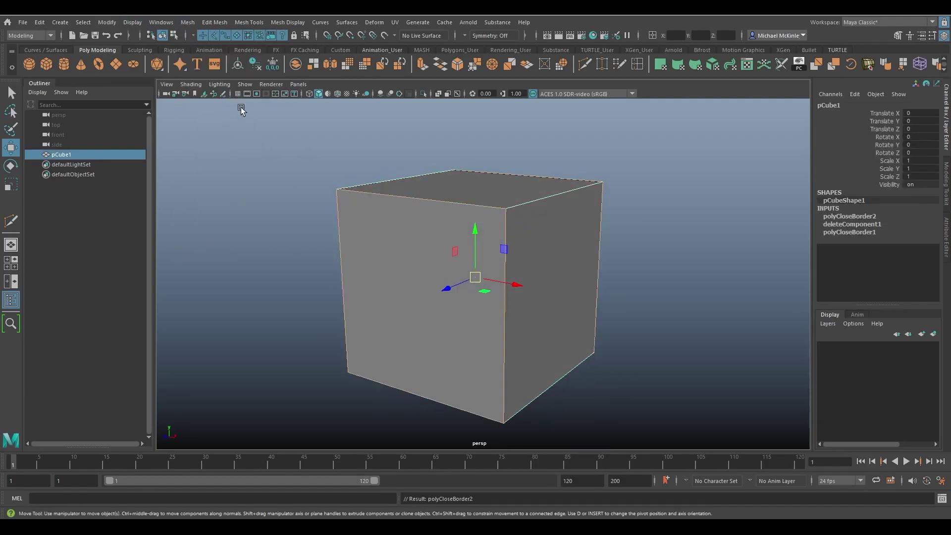
pyautogui.keyDown('alt'); pyautogui.moveTo(421, 233); pyautogui.dragTo(527, 203); pyautogui.keyUp('alt')
pyautogui.hotkey('ctrl', 'z')
# Select the border edges around one of the cube's openings, close only that opening with Fill Hole and return to object selection
pyautogui.moveTo(527, 204); pyautogui.dragTo(531, 180, button='right')
pyautogui.click(545, 202)
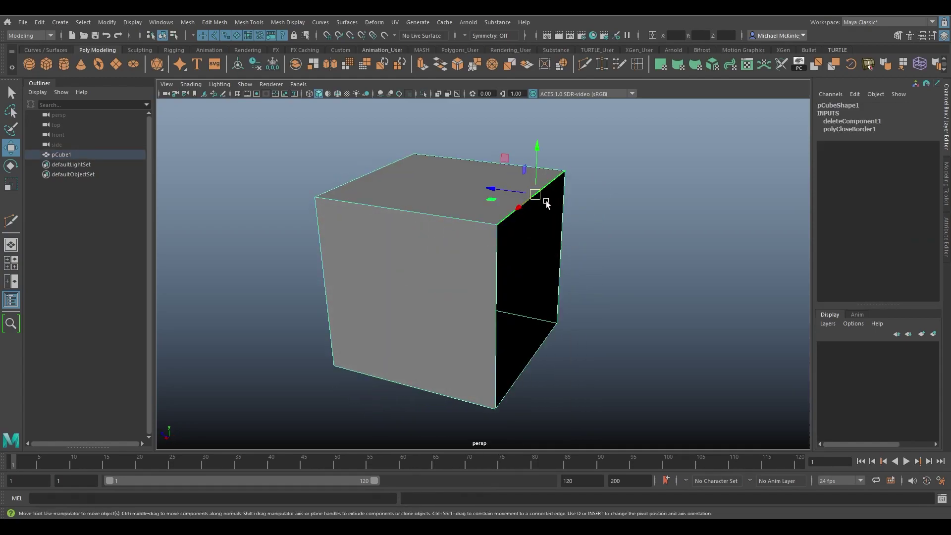
pyautogui.keyDown('alt'); pyautogui.moveTo(517, 226); pyautogui.dragTo(577, 212); pyautogui.keyUp('alt')
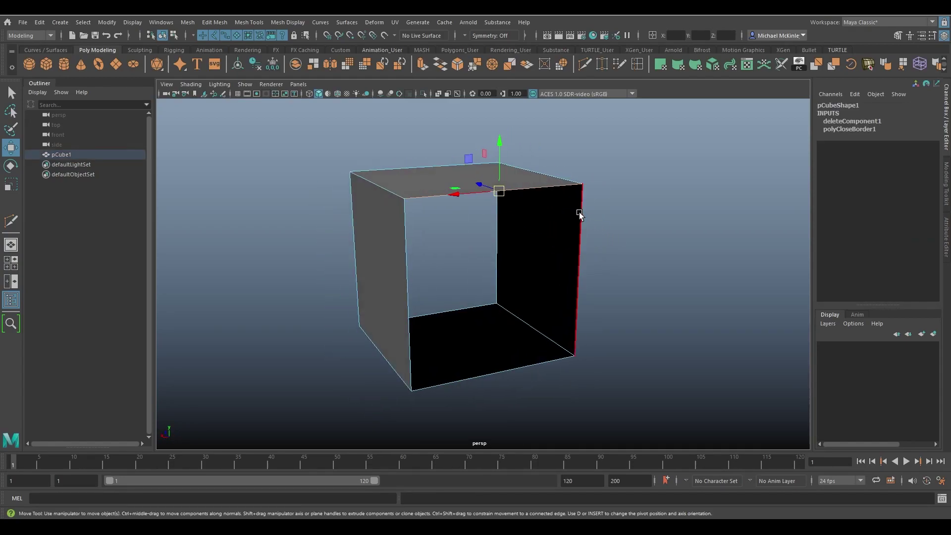
pyautogui.click(569, 182)
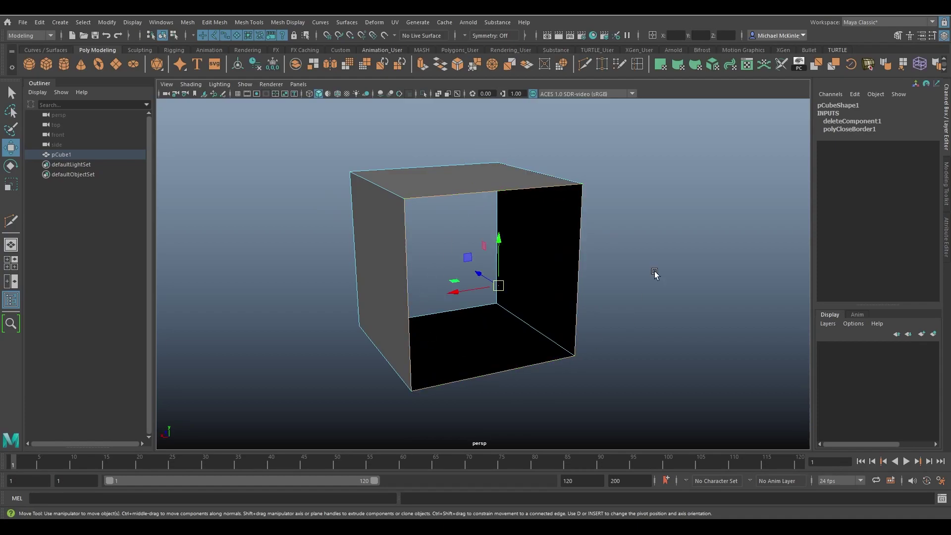
pyautogui.keyDown('alt'); pyautogui.moveTo(654, 274); pyautogui.dragTo(651, 250); pyautogui.keyUp('alt')
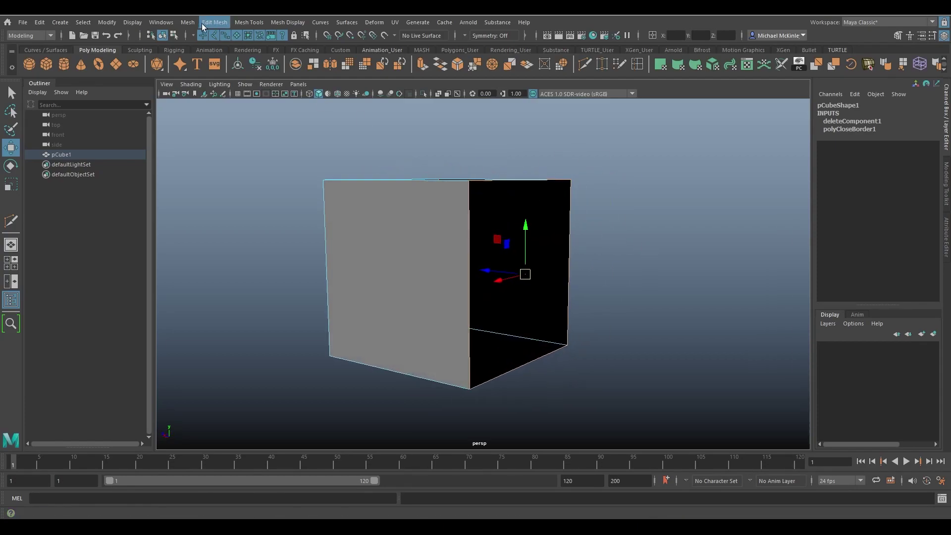
pyautogui.click(188, 24)
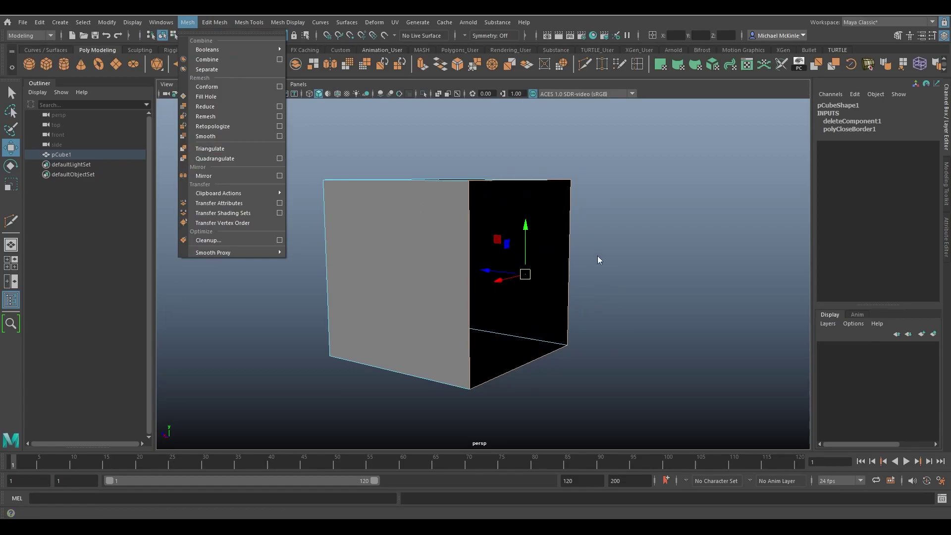
pyautogui.click(210, 97)
pyautogui.keyDown('alt'); pyautogui.moveTo(261, 151); pyautogui.dragTo(348, 264); pyautogui.keyUp('alt')
pyautogui.keyDown('alt'); pyautogui.moveTo(538, 228); pyautogui.dragTo(514, 170); pyautogui.keyUp('alt')
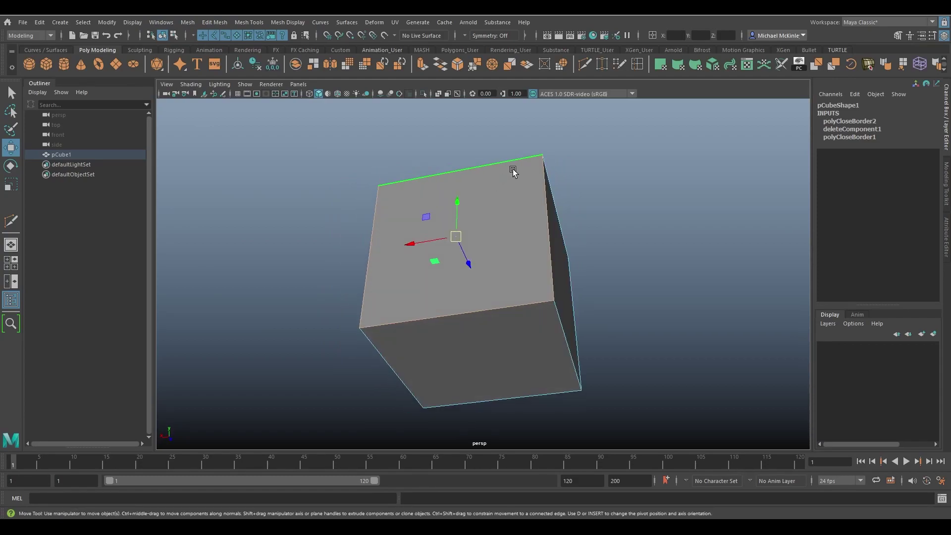
pyautogui.moveTo(514, 168); pyautogui.dragTo(562, 156, button='right')
pyautogui.keyDown('alt'); pyautogui.moveTo(571, 241); pyautogui.dragTo(546, 279); pyautogui.keyUp('alt')
pyautogui.keyDown('alt'); pyautogui.moveTo(591, 279); pyautogui.dragTo(397, 200); pyautogui.keyUp('alt')
pyautogui.keyDown('alt'); pyautogui.moveTo(472, 162); pyautogui.dragTo(524, 188); pyautogui.keyUp('alt')
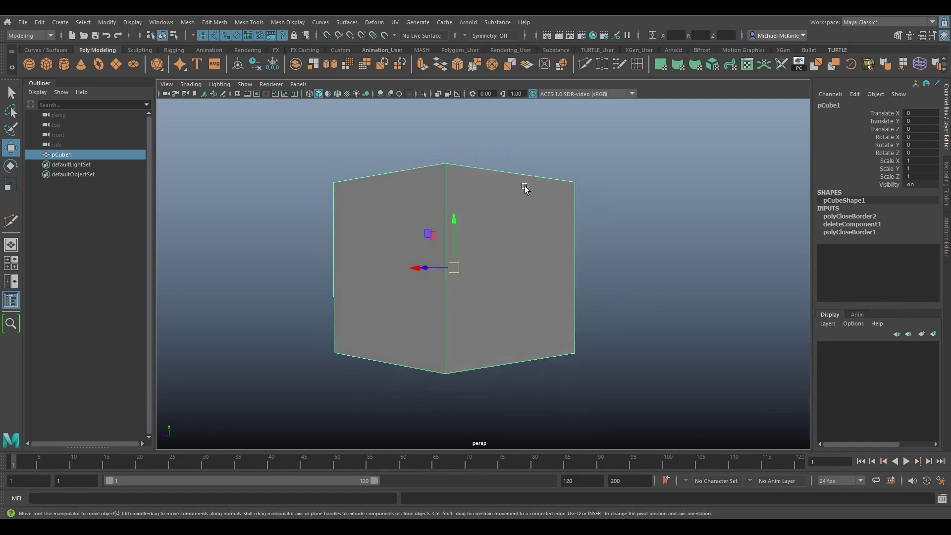
# Delete the newly filled side face of the cube to reopen that side
pyautogui.moveTo(523, 187); pyautogui.dragTo(512, 145, button='right')
pyautogui.click(519, 236)
pyautogui.press('Delete')
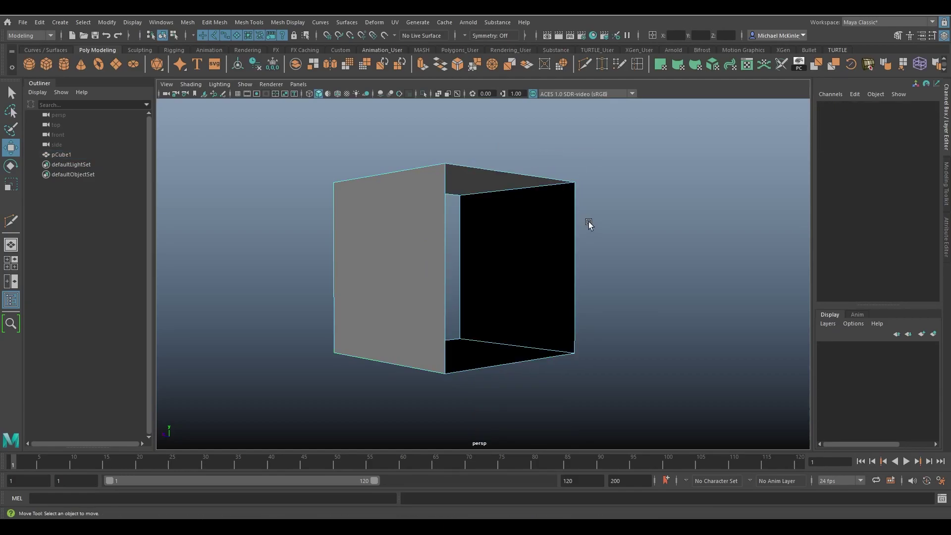
# Try Fill Hole with only the upper border edge of the reopened side selected, and undo the fill
pyautogui.click(536, 180)
pyautogui.keyDown('alt'); pyautogui.moveTo(649, 205); pyautogui.dragTo(624, 249); pyautogui.keyUp('alt')
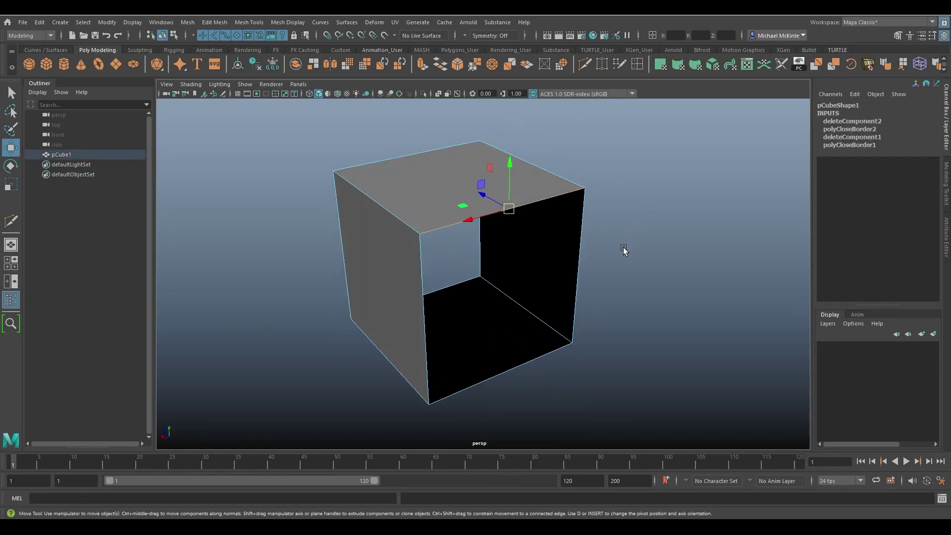
pyautogui.click(182, 23)
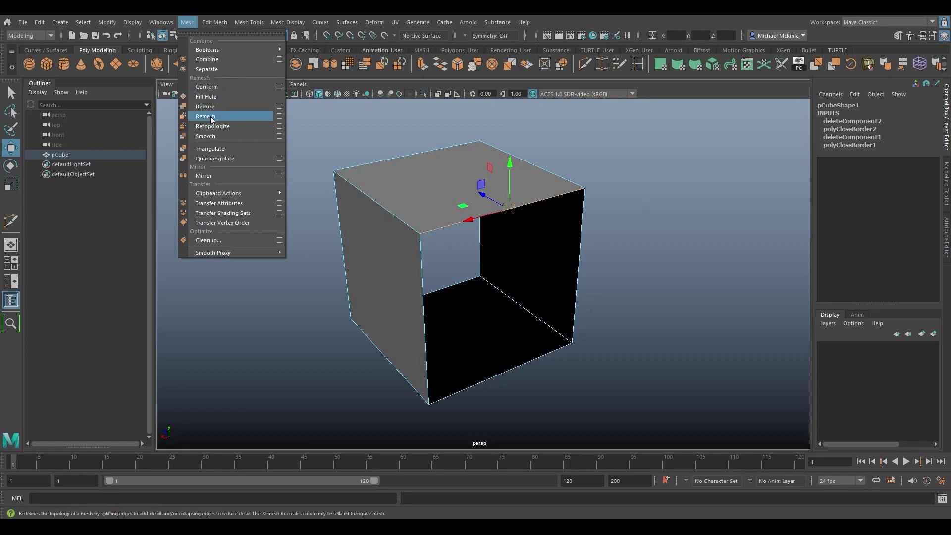
pyautogui.click(215, 99)
pyautogui.keyDown('alt'); pyautogui.moveTo(277, 154); pyautogui.dragTo(265, 170); pyautogui.keyUp('alt')
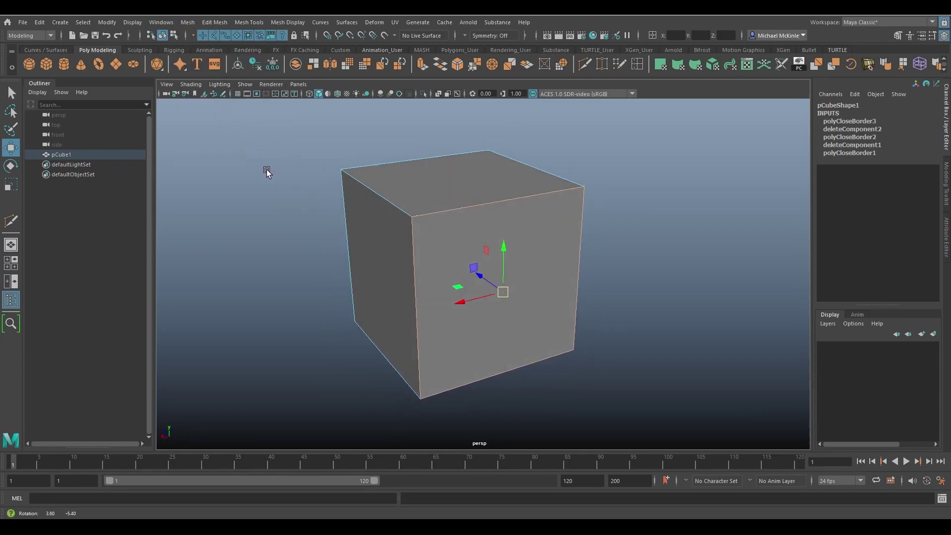
pyautogui.hotkey('ctrl', 'z')
# Close the reopened side with Fill Hole from its single upper border edge, check the opposite side and return to object selection
pyautogui.keyDown('alt'); pyautogui.moveTo(485, 231); pyautogui.dragTo(537, 188); pyautogui.keyUp('alt')
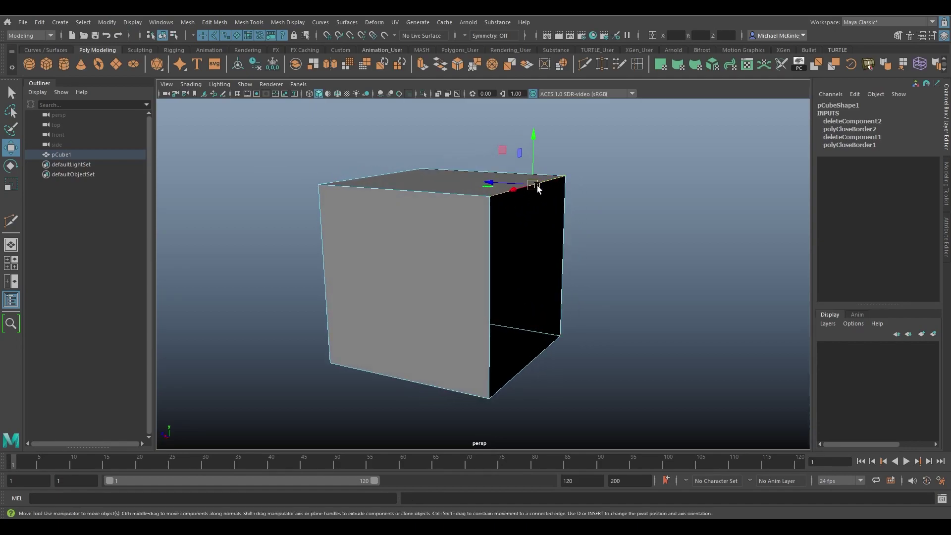
pyautogui.keyDown('alt'); pyautogui.moveTo(552, 248); pyautogui.dragTo(560, 294); pyautogui.keyUp('alt')
pyautogui.click(188, 22)
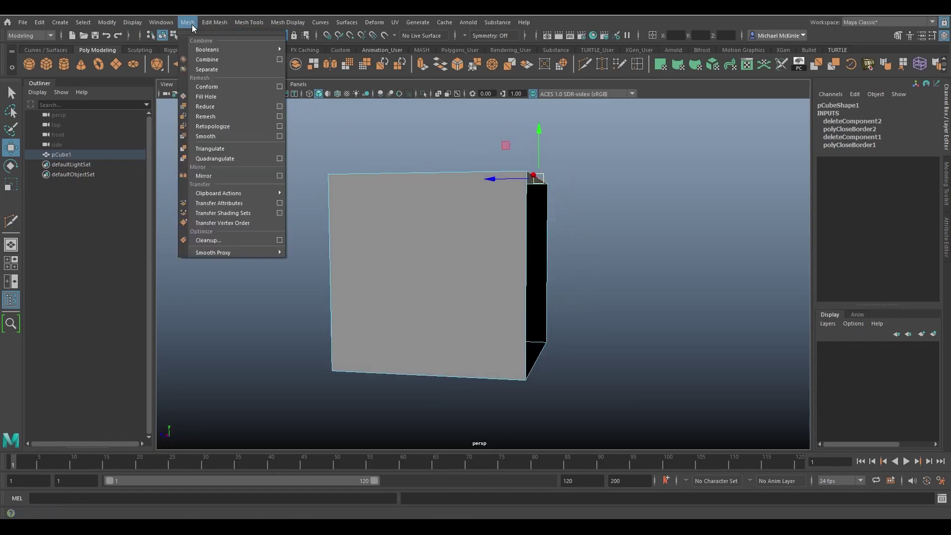
pyautogui.click(214, 100)
pyautogui.keyDown('alt'); pyautogui.moveTo(277, 163); pyautogui.dragTo(510, 218); pyautogui.keyUp('alt')
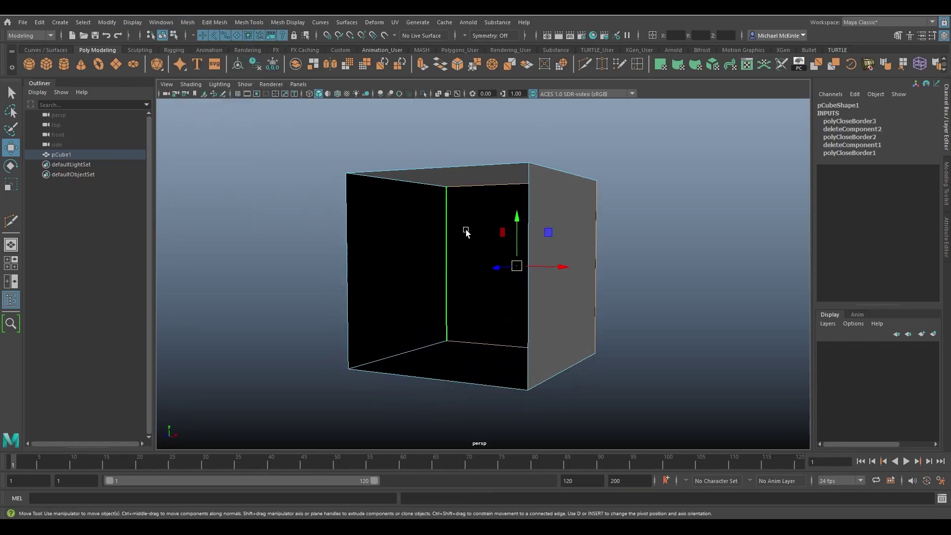
pyautogui.keyDown('alt'); pyautogui.moveTo(569, 271); pyautogui.dragTo(475, 292); pyautogui.keyUp('alt')
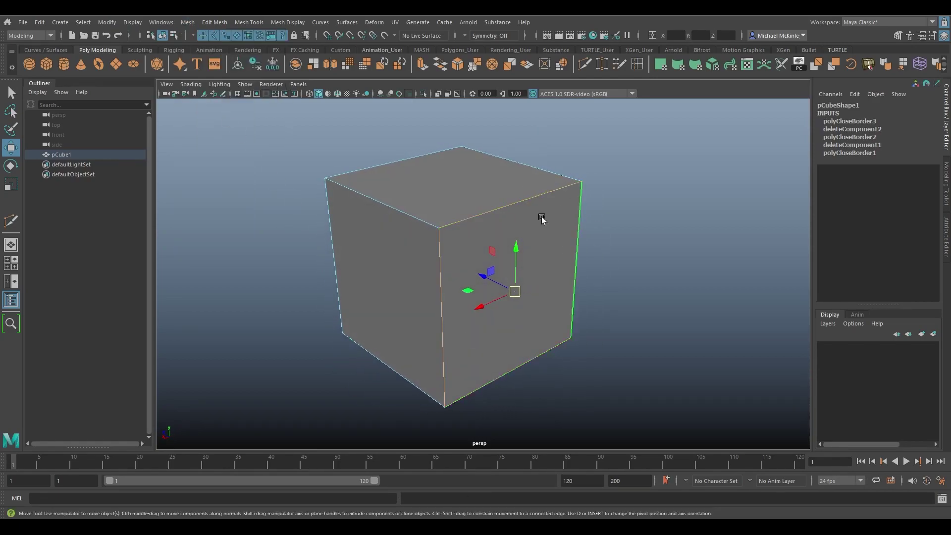
pyautogui.keyDown('alt'); pyautogui.moveTo(543, 219); pyautogui.dragTo(481, 211); pyautogui.keyUp('alt')
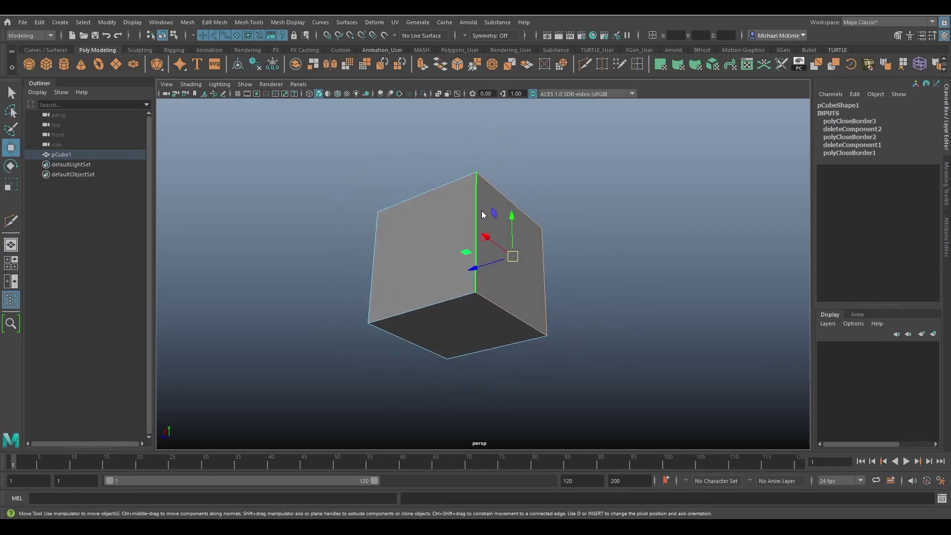
pyautogui.moveTo(481, 210); pyautogui.dragTo(515, 198, button='right')
pyautogui.keyDown('alt'); pyautogui.moveTo(424, 206); pyautogui.dragTo(486, 251); pyautogui.keyUp('alt')
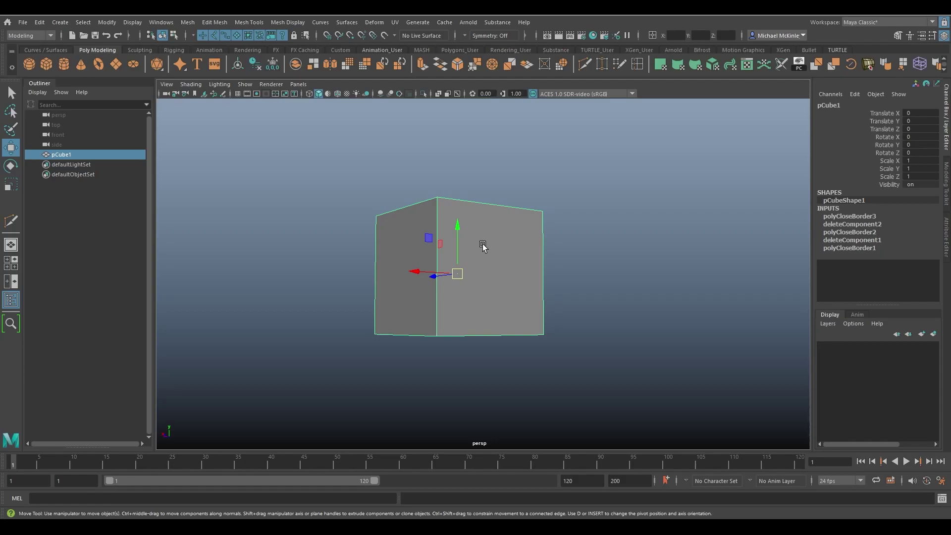
pyautogui.keyDown('alt'); pyautogui.moveTo(517, 245); pyautogui.dragTo(523, 265); pyautogui.keyUp('alt')
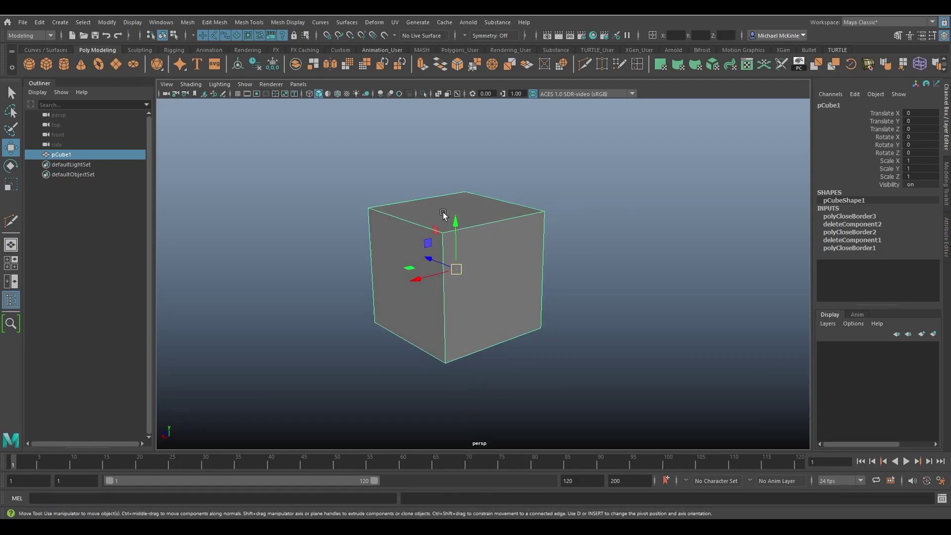
# Clear the construction history of the cube with its one remaining opening and switch to the Select tool
pyautogui.click(254, 67)
pyautogui.keyDown('alt'); pyautogui.moveTo(441, 292); pyautogui.dragTo(578, 286); pyautogui.keyUp('alt')
pyautogui.press('q')
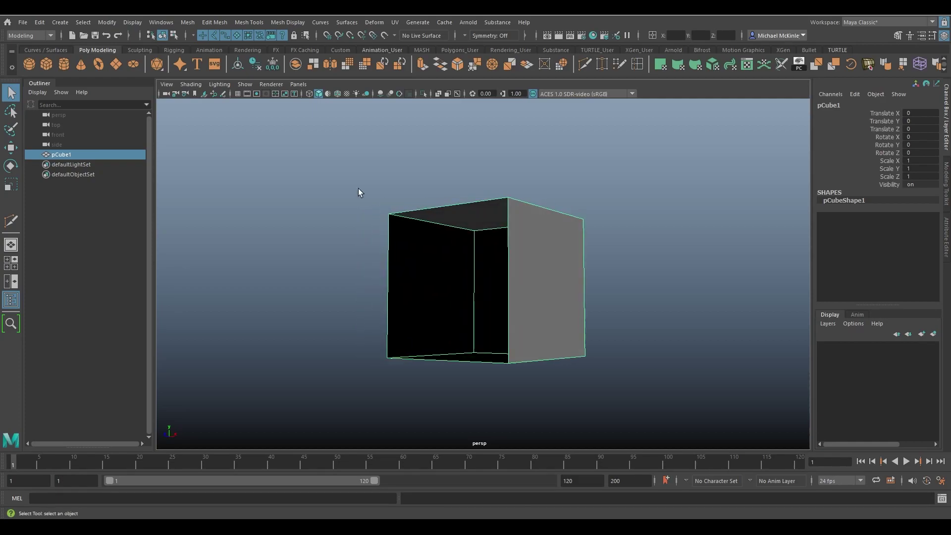
# Check whether the Fill Hole command offers an options box, and deselect the cube
pyautogui.click(189, 23)
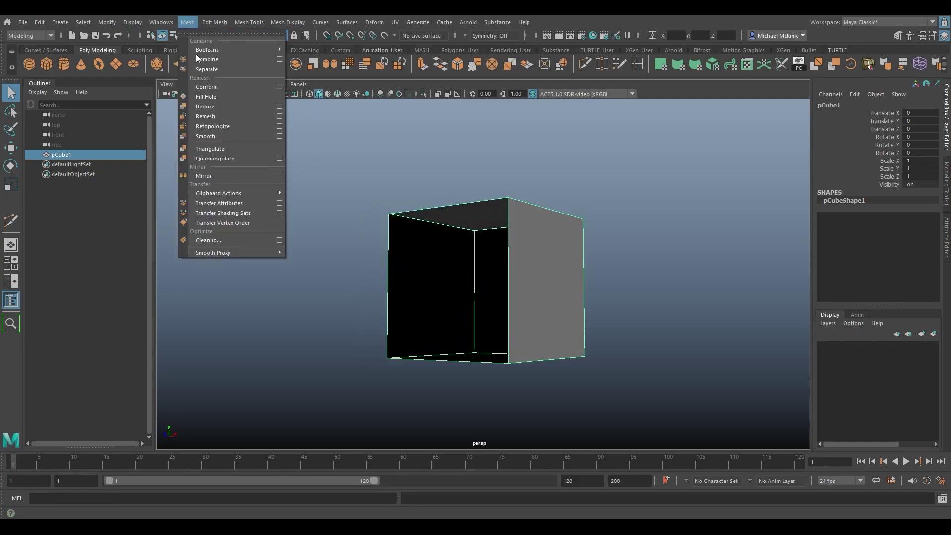
pyautogui.click(278, 97)
pyautogui.click(390, 153)
pyautogui.keyDown('alt'); pyautogui.moveTo(389, 152); pyautogui.dragTo(515, 236); pyautogui.keyUp('alt')
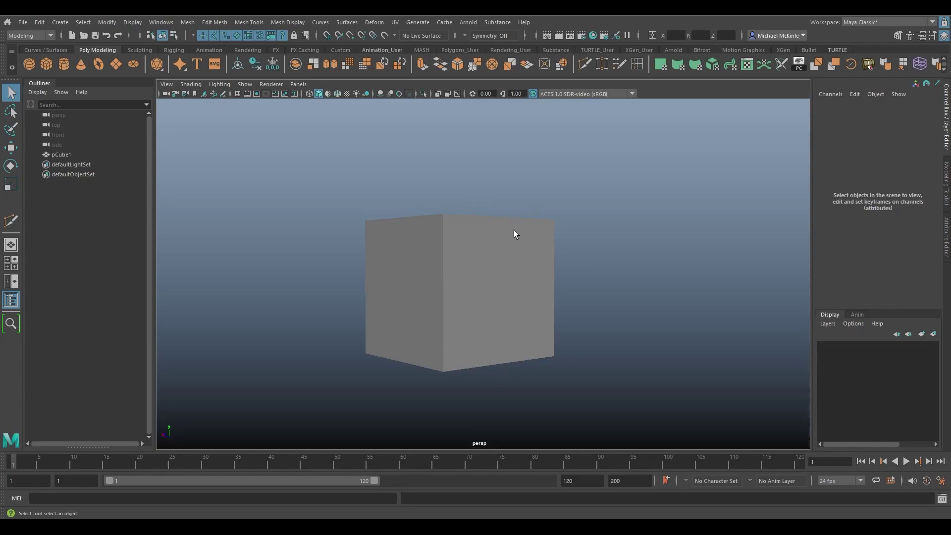
pyautogui.moveTo(512, 229)
pyautogui.keyDown('alt'); pyautogui.mouseDown()
pyautogui.moveTo(509, 240)
pyautogui.moveTo(520, 237)
pyautogui.mouseUp(); pyautogui.keyUp('alt')
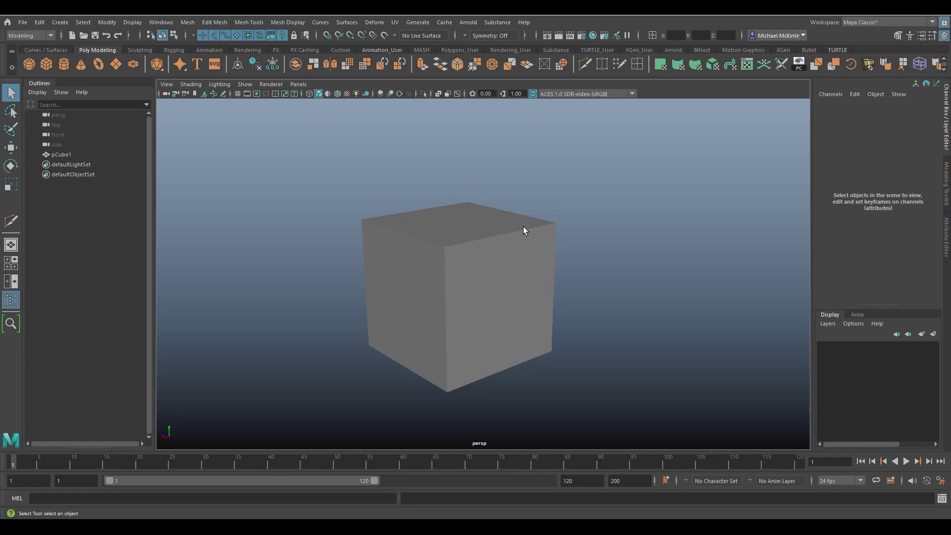